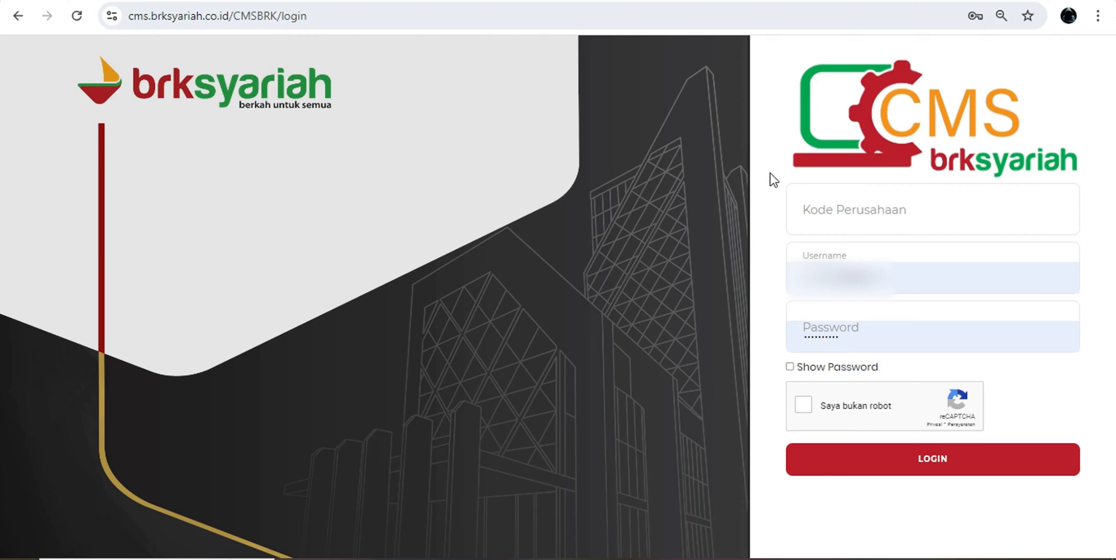
pyautogui.click(837, 200)
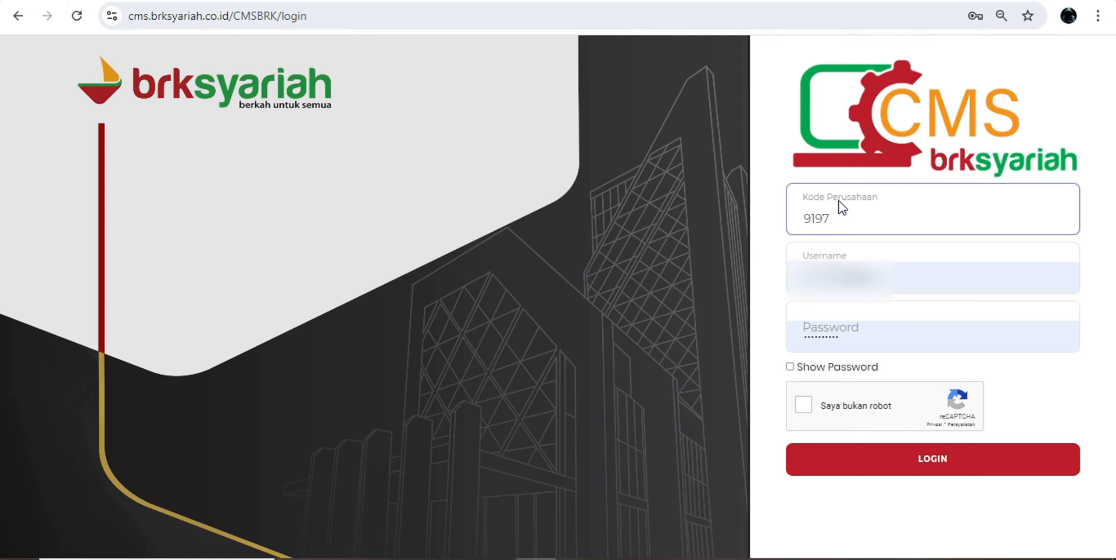
pyautogui.click(893, 267)
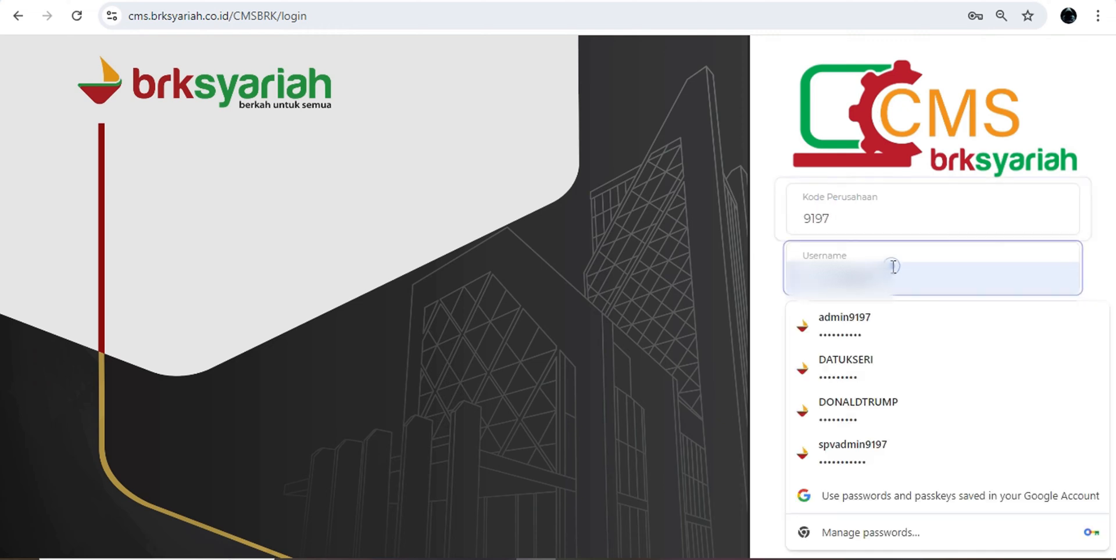
pyautogui.click(847, 367)
pyautogui.click(805, 405)
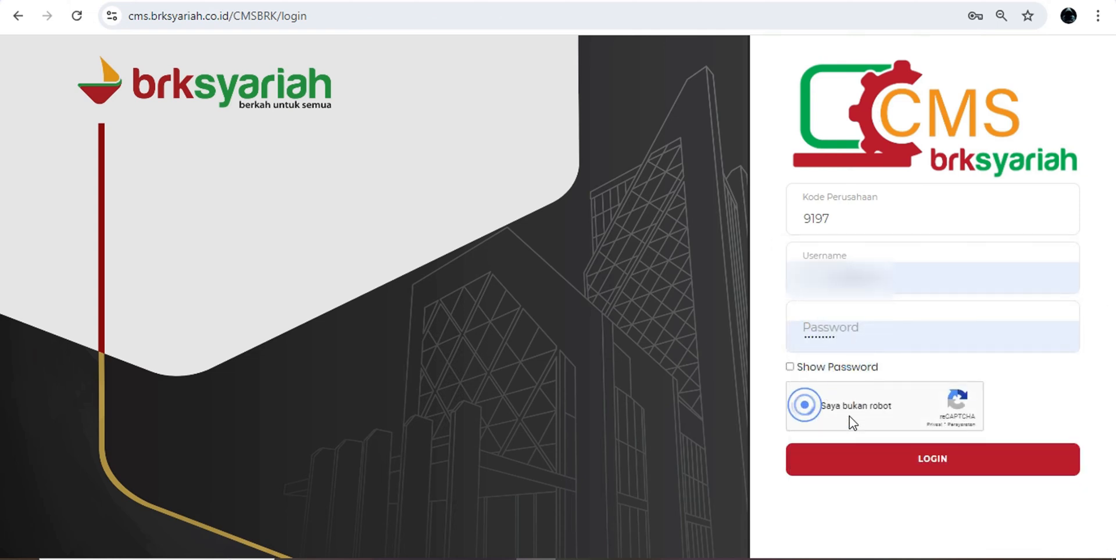
pyautogui.click(868, 464)
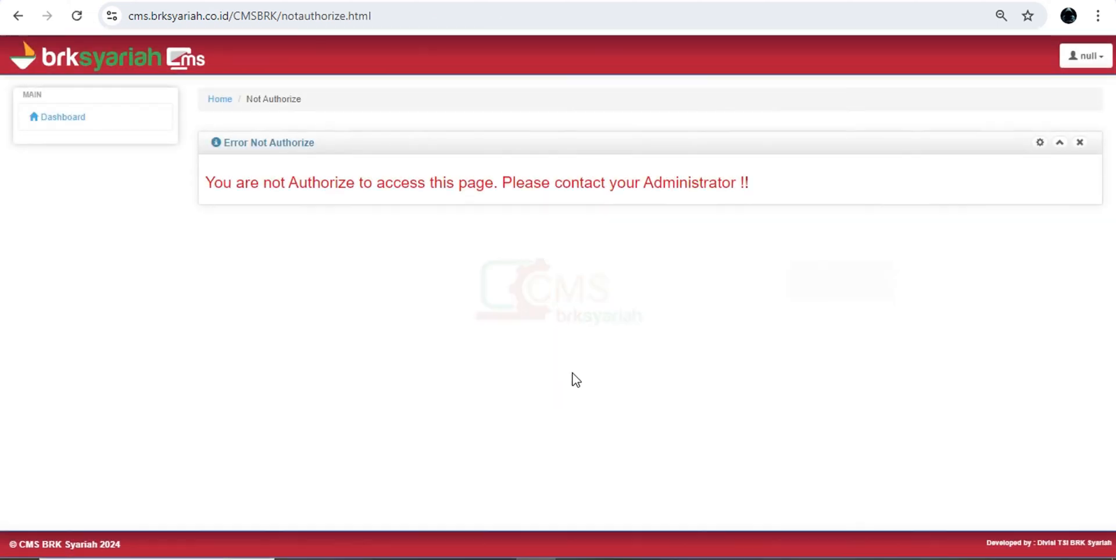
pyautogui.click(1093, 57)
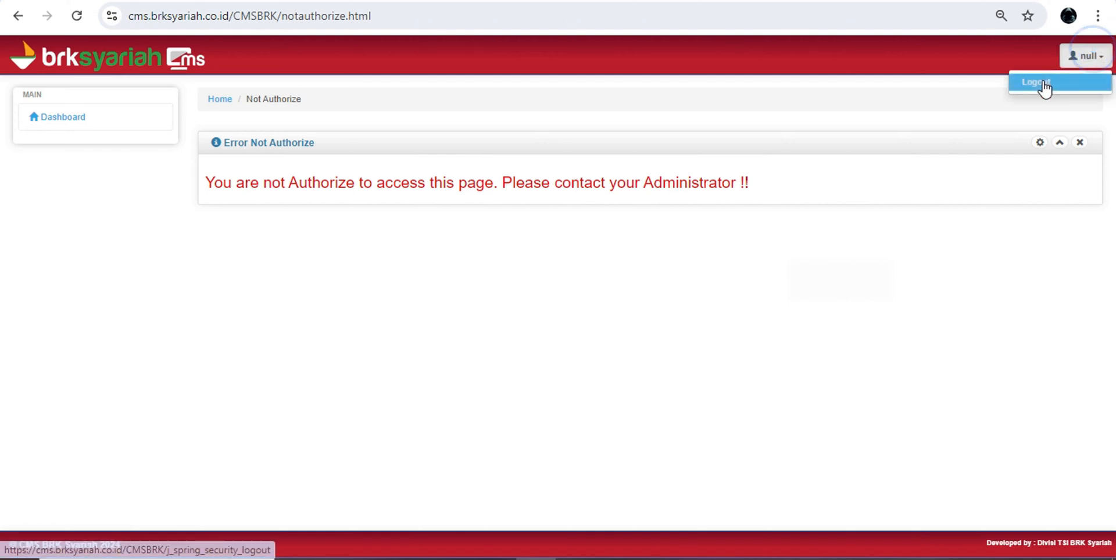
pyautogui.click(1040, 84)
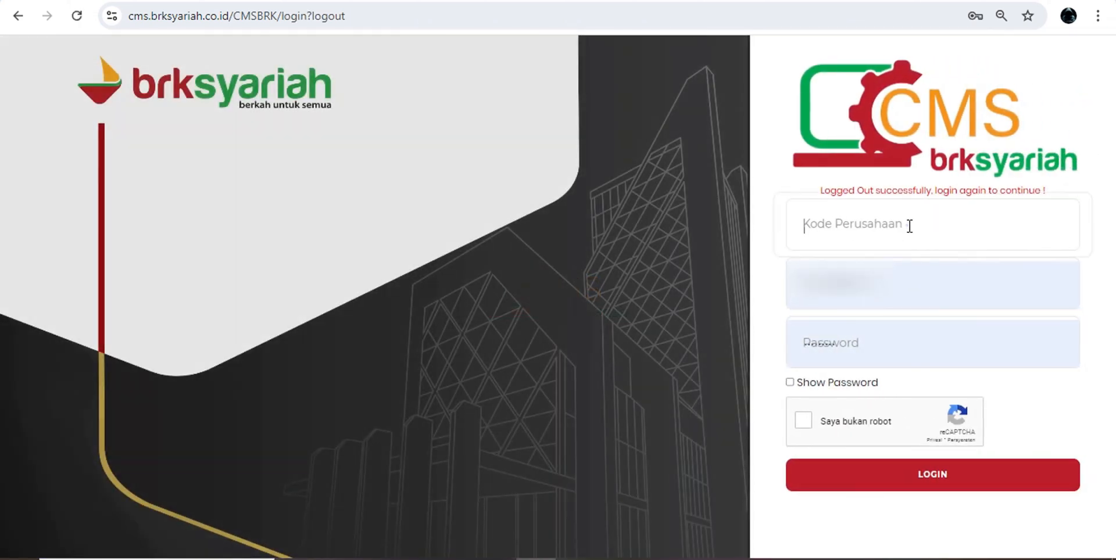
pyautogui.click(909, 225)
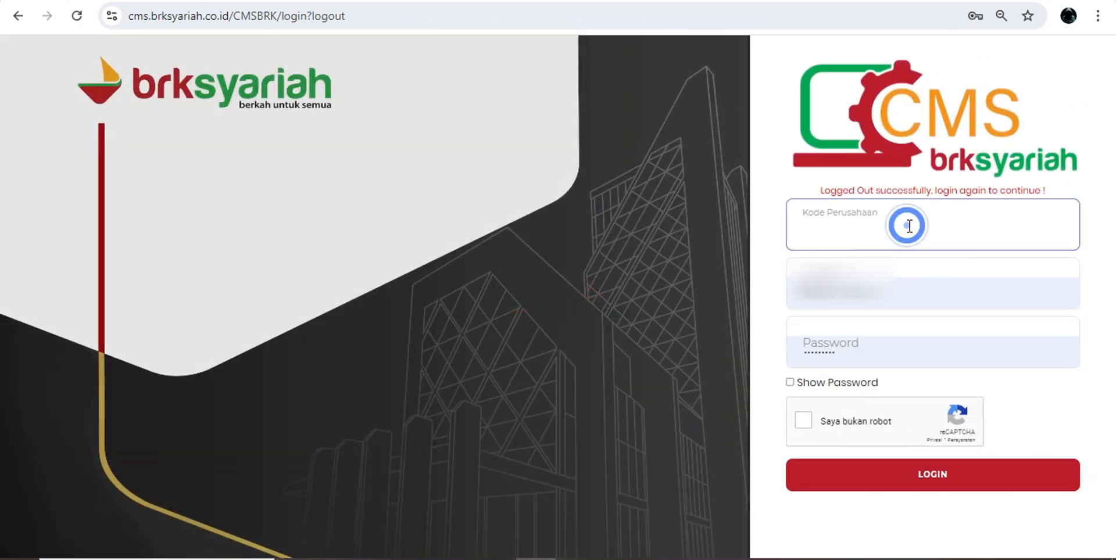
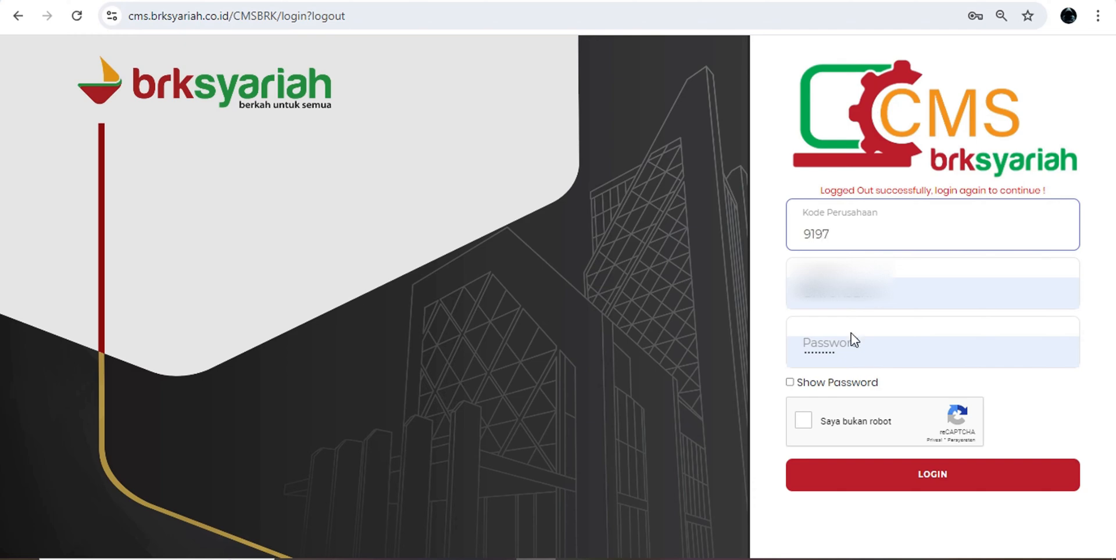
pyautogui.click(804, 421)
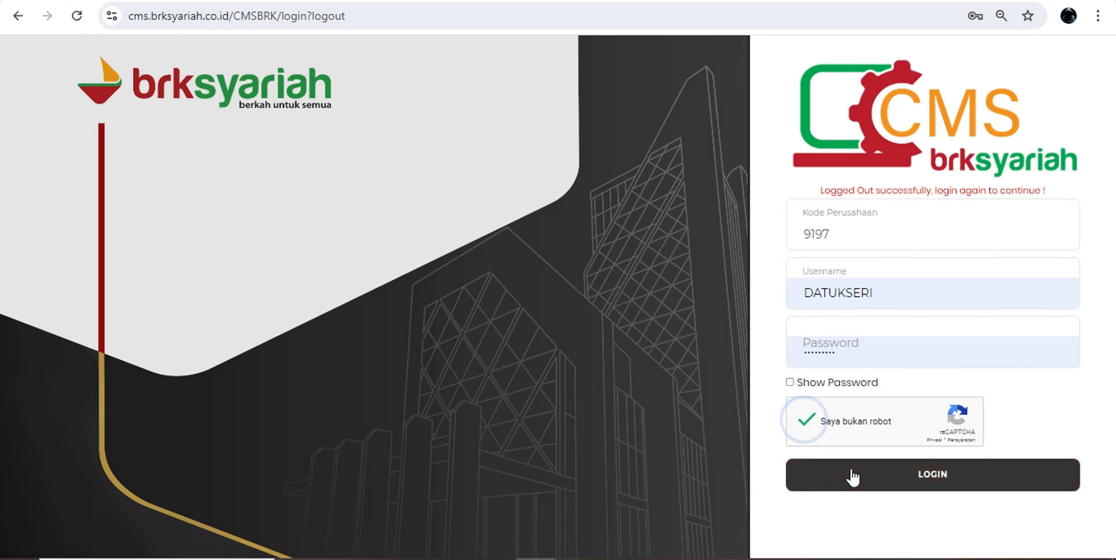
pyautogui.click(851, 473)
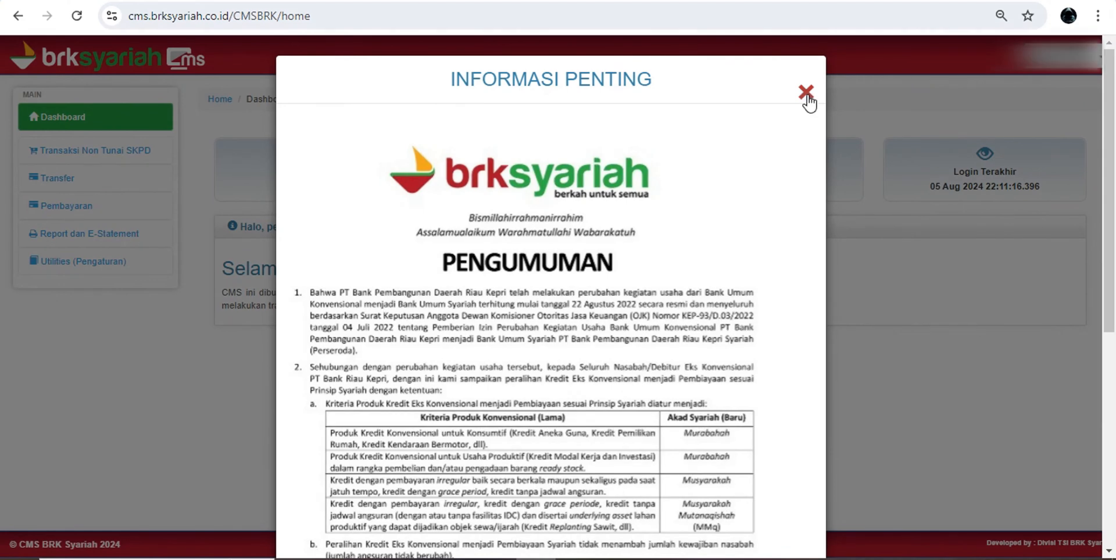
pyautogui.click(807, 93)
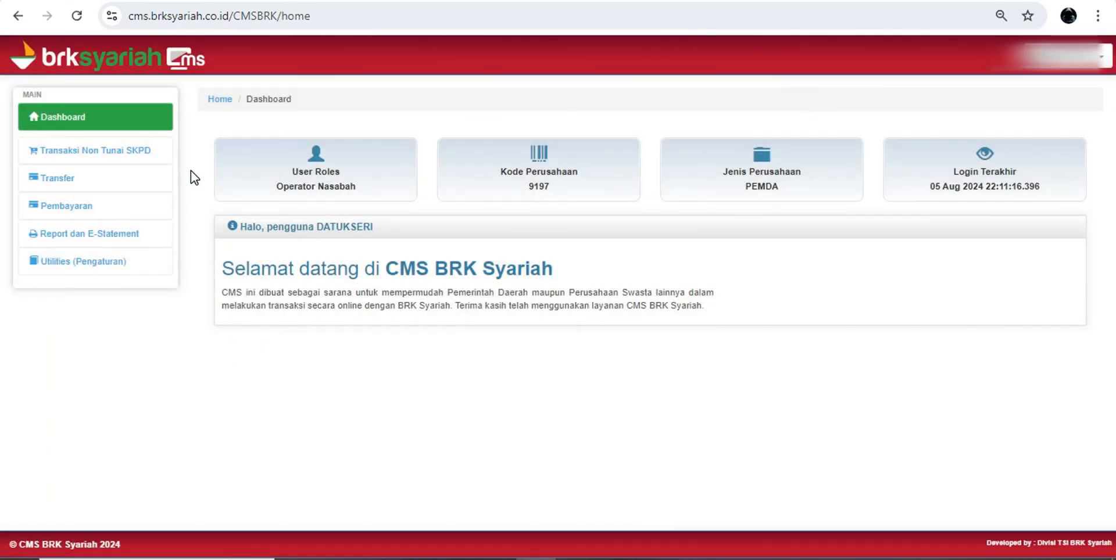
# Expand the sidebar Transfer menu to list BI-FAST and SKN & RTGS.
pyautogui.click(52, 181)
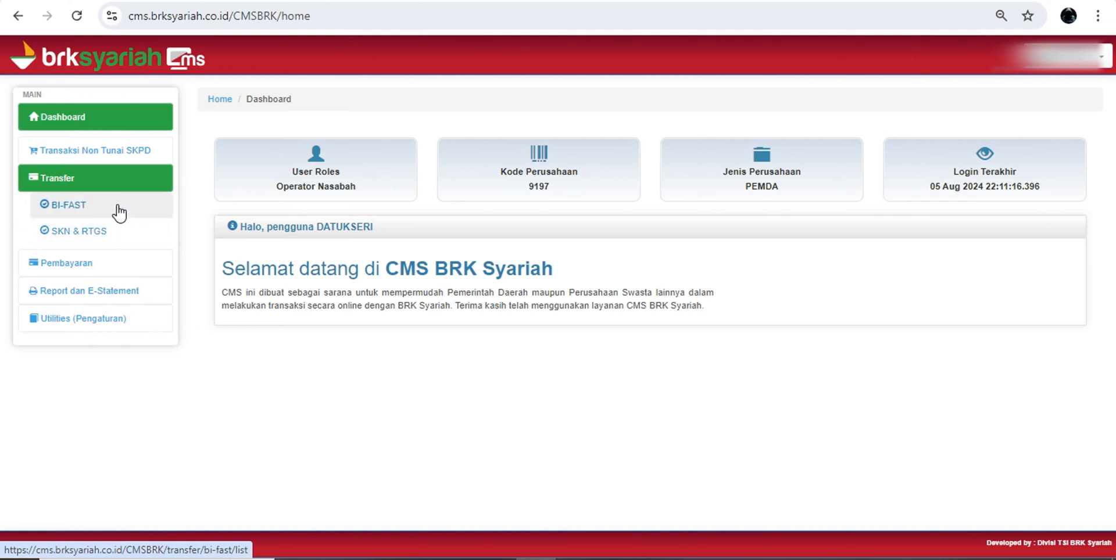
# Create a BI-FAST transfer from the only sender account with Nomor Rekening as destination type.
pyautogui.click(117, 206)
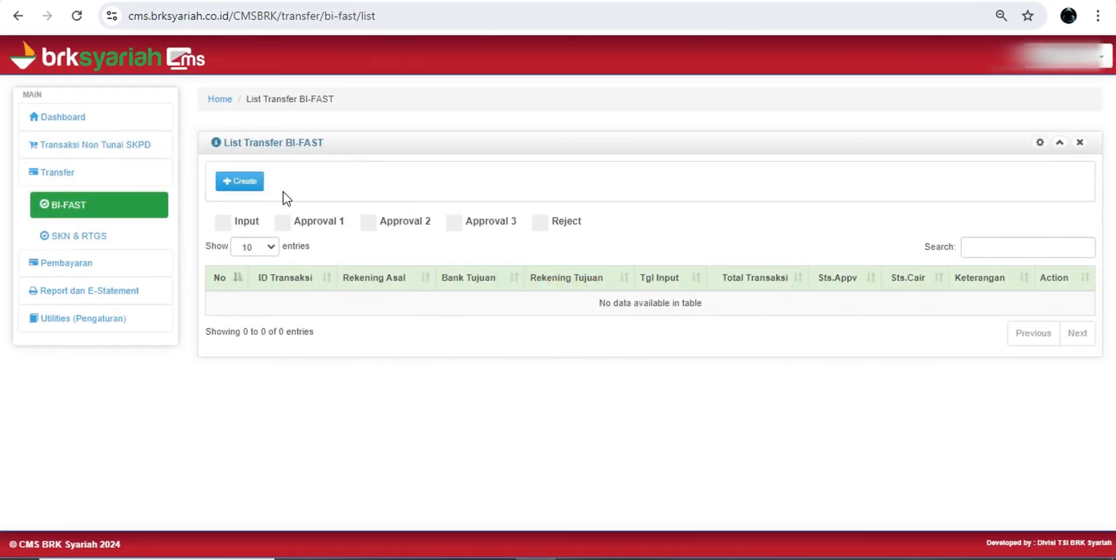
pyautogui.click(220, 185)
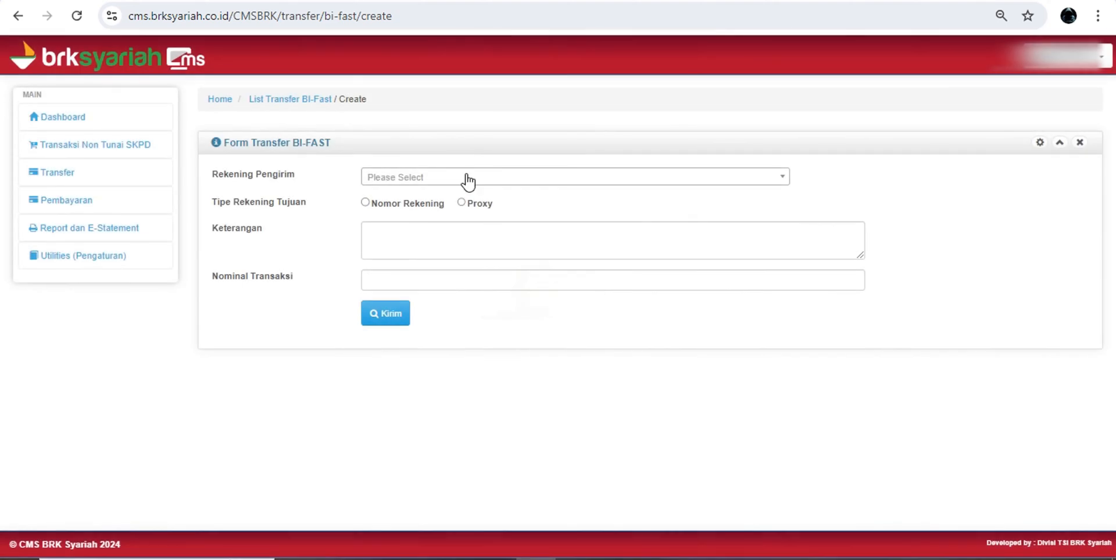
pyautogui.click(570, 181)
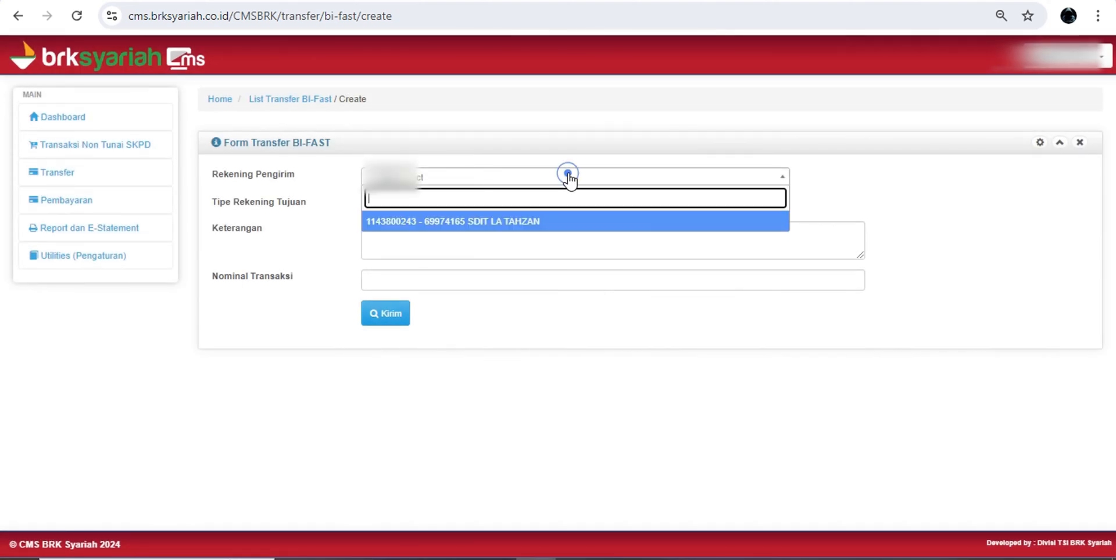
pyautogui.click(522, 221)
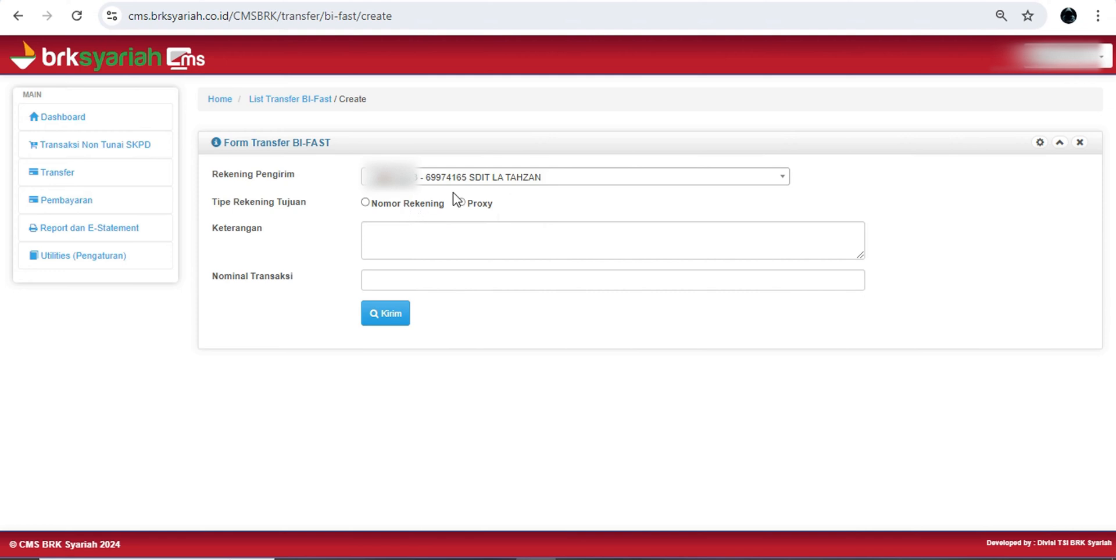
pyautogui.click(366, 203)
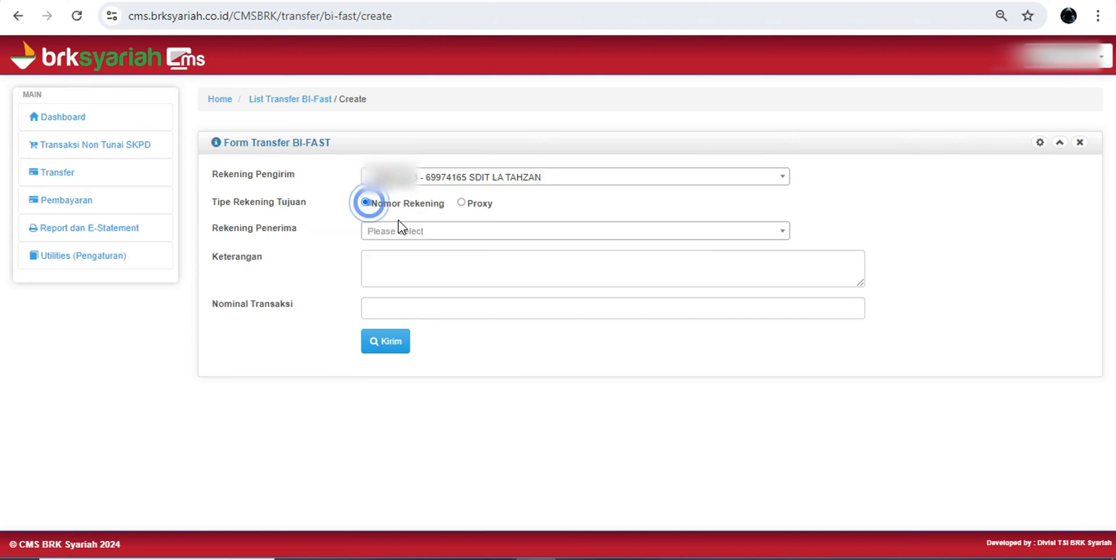
pyautogui.click(407, 231)
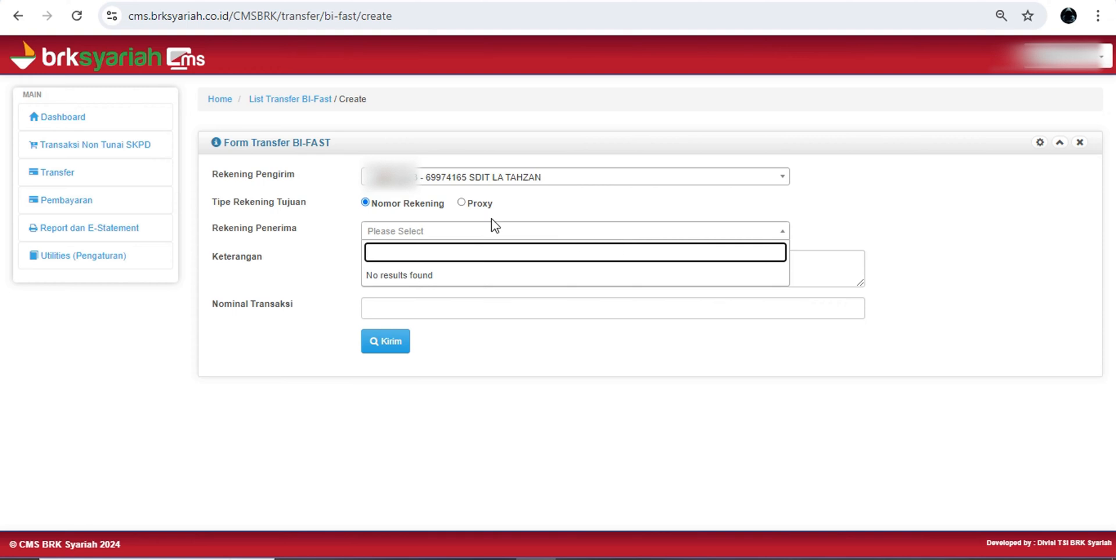
pyautogui.click(63, 179)
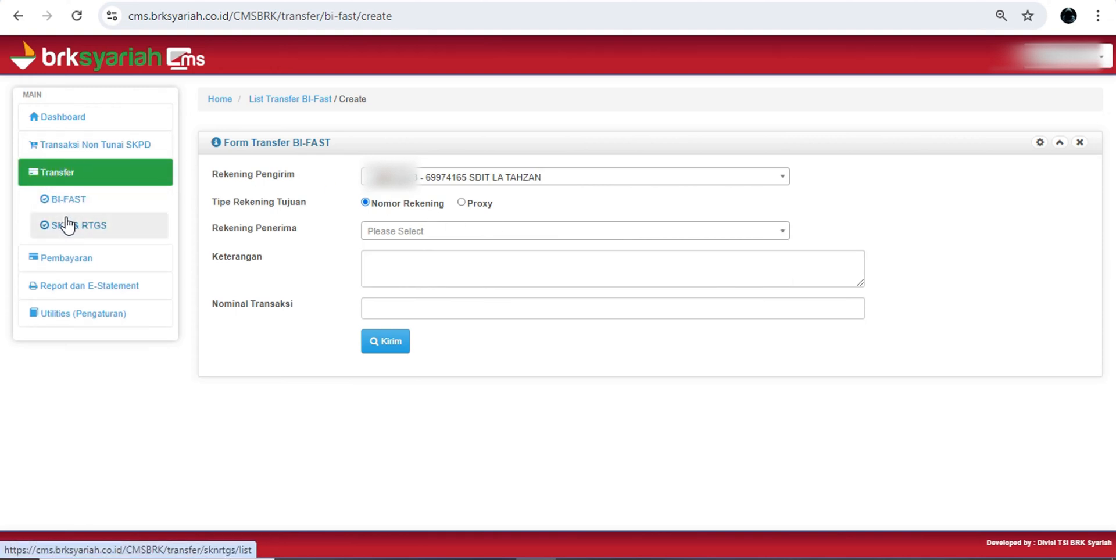
# Open the SKN & RTGS transfer list and create a new transfer.
pyautogui.click(90, 235)
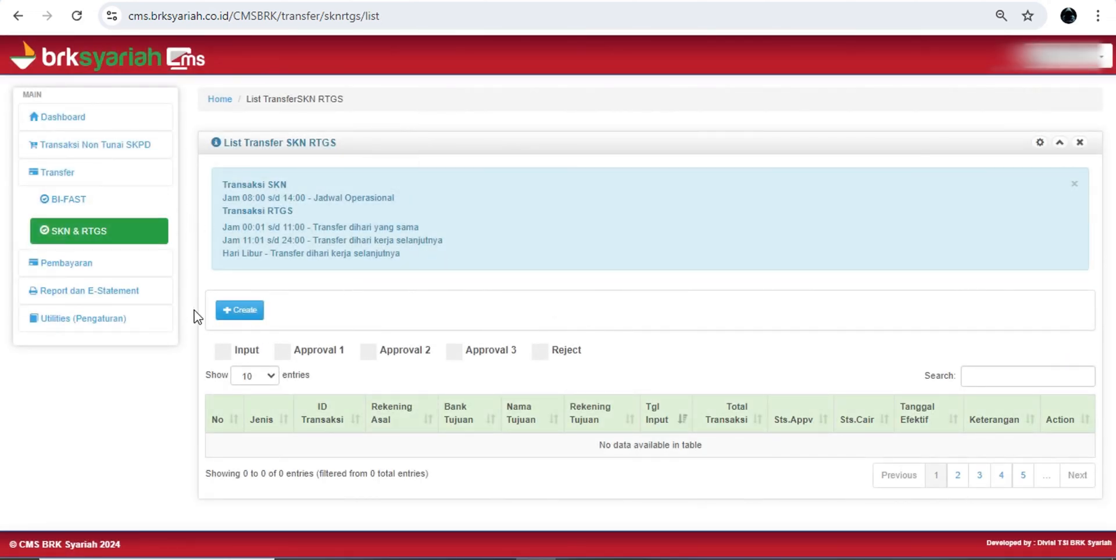
pyautogui.click(245, 312)
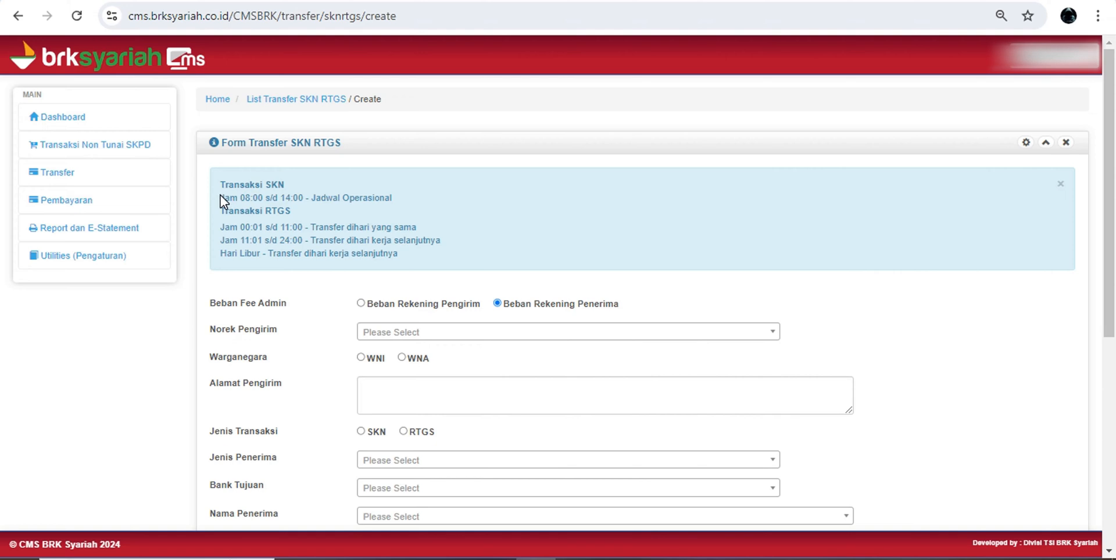
pyautogui.moveTo(220, 196); pyautogui.dragTo(395, 205)
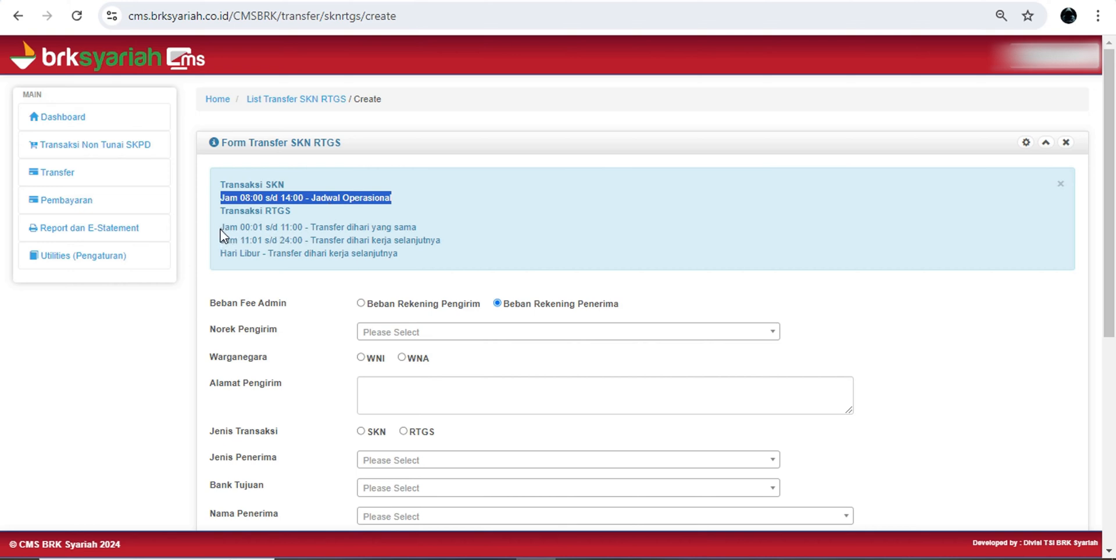
pyautogui.moveTo(221, 227); pyautogui.dragTo(422, 228)
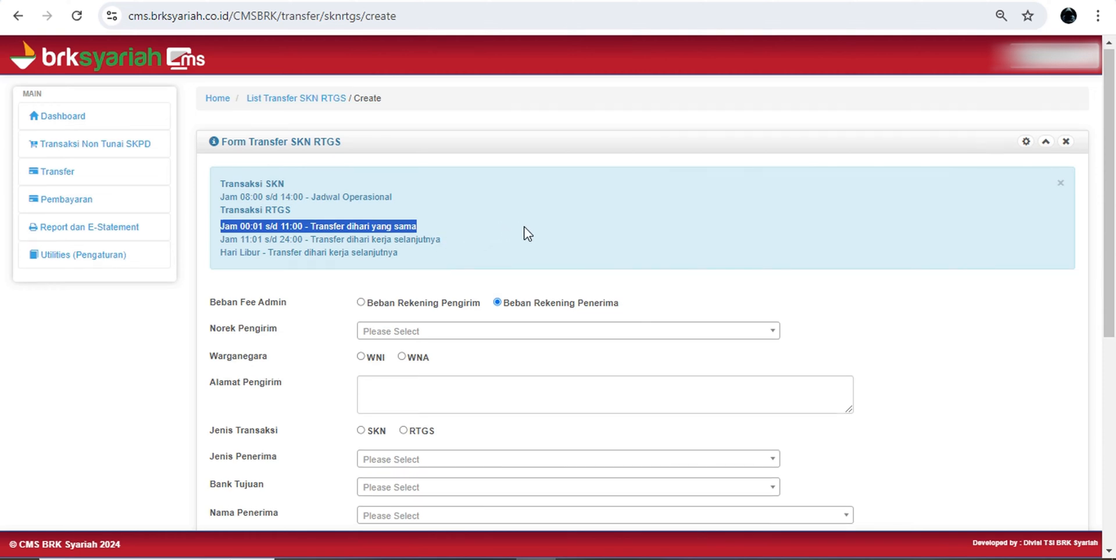
pyautogui.scroll(-2, 524, 228)
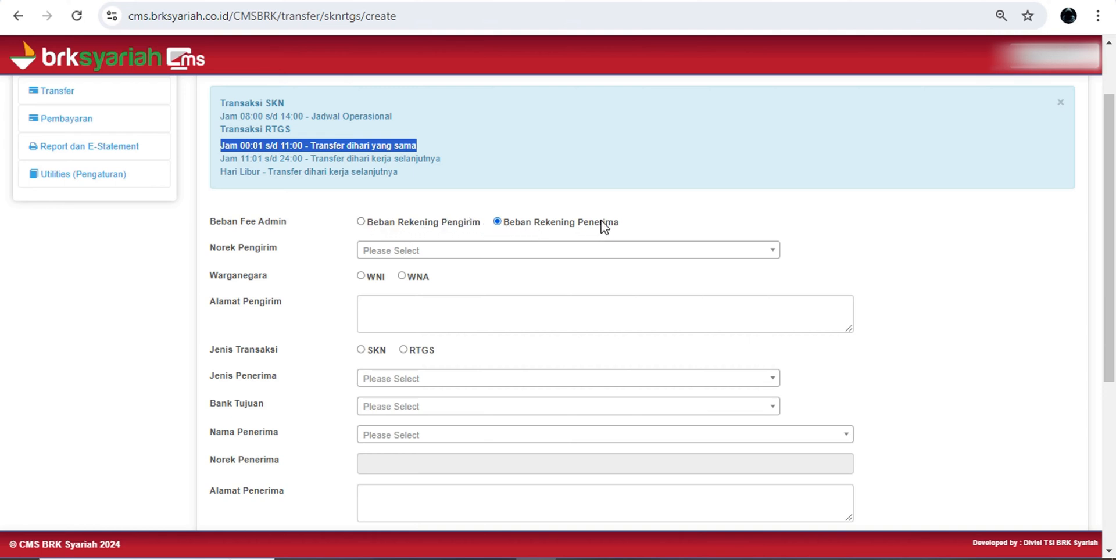
pyautogui.click(361, 220)
pyautogui.click(498, 221)
# Choose the only sender account, mark the sender as Indonesian citizen, and enter address NTAN.
pyautogui.click(669, 250)
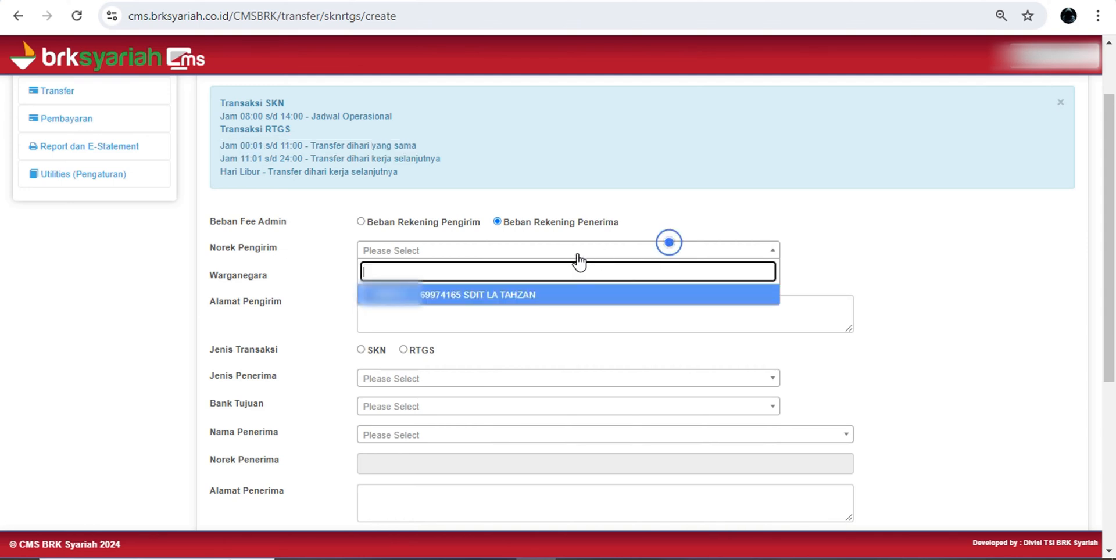
pyautogui.click(511, 297)
pyautogui.scroll(-1, 756, 284)
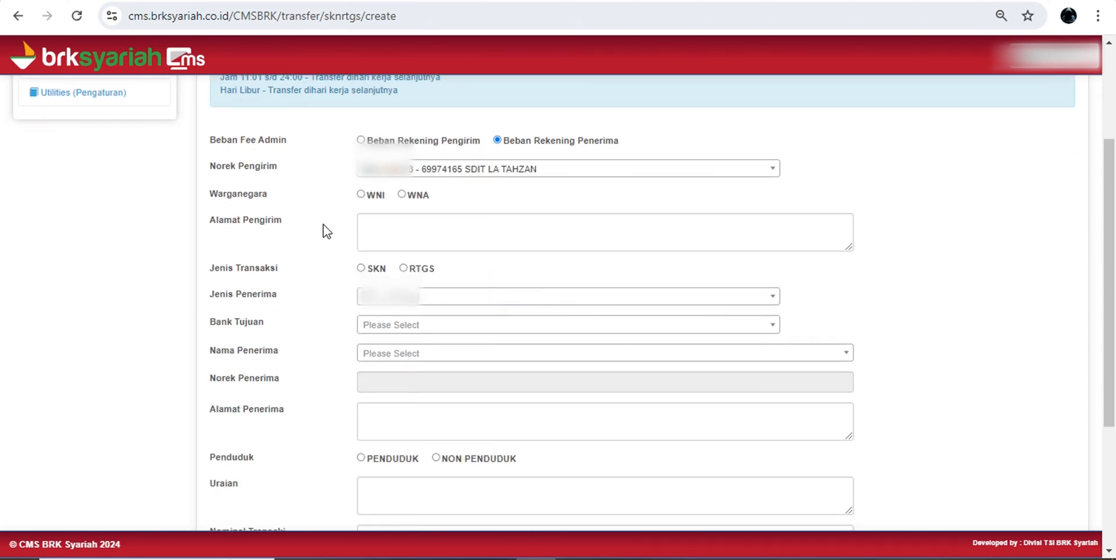
pyautogui.click(372, 196)
pyautogui.click(385, 219)
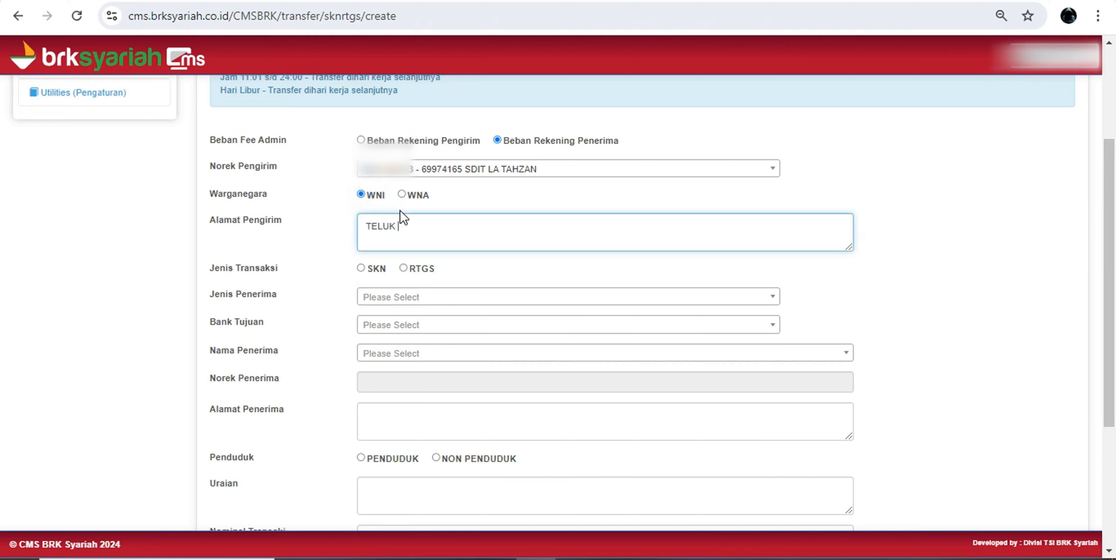
pyautogui.write('NTAN')
# Compare the SKN and RTGS fees, leaving the transaction type on SKN at Rp 2,900.
pyautogui.click(361, 268)
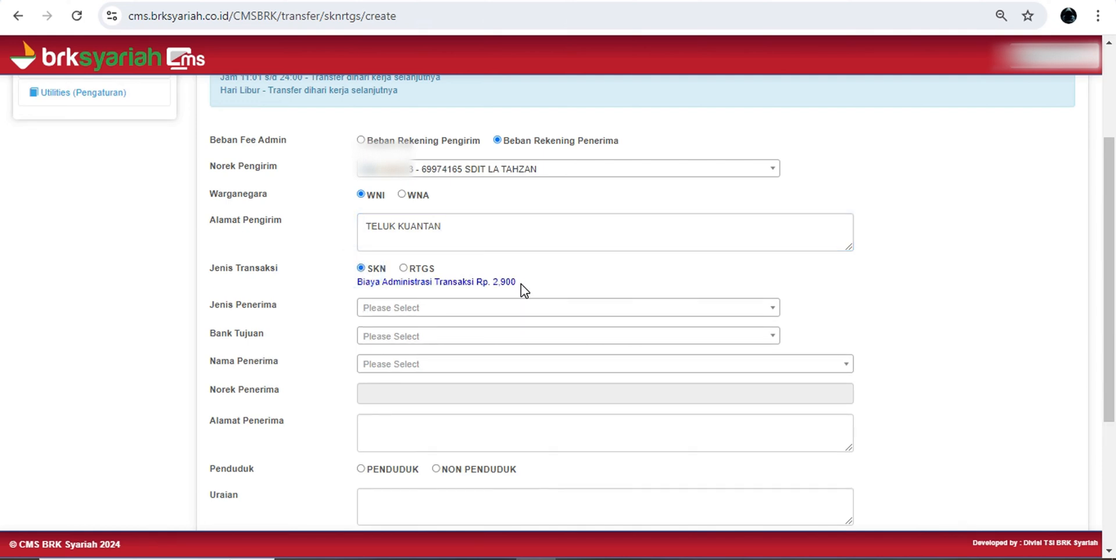
pyautogui.click(404, 268)
pyautogui.click(369, 269)
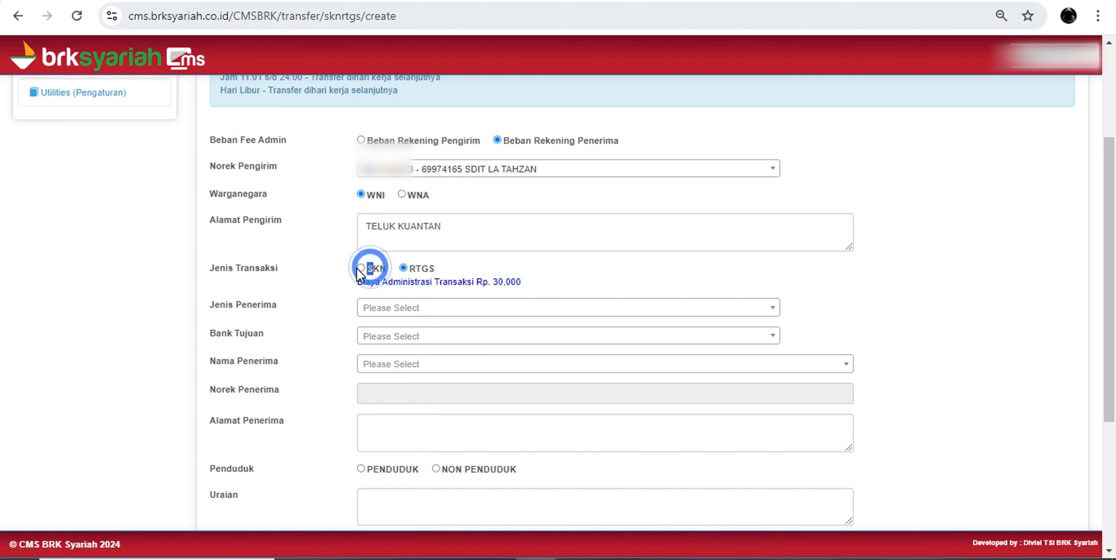
pyautogui.click(406, 269)
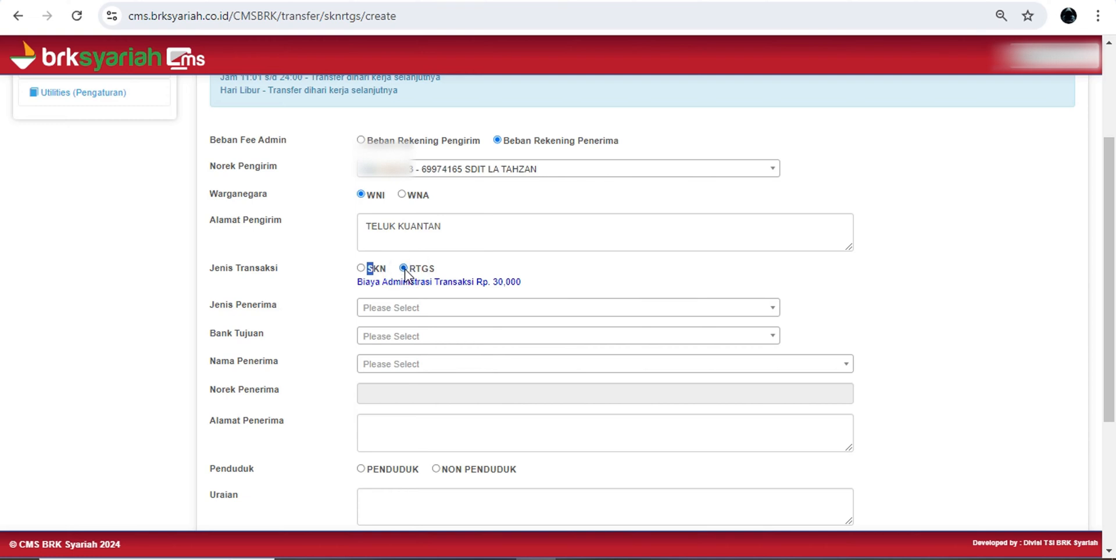
pyautogui.click(361, 269)
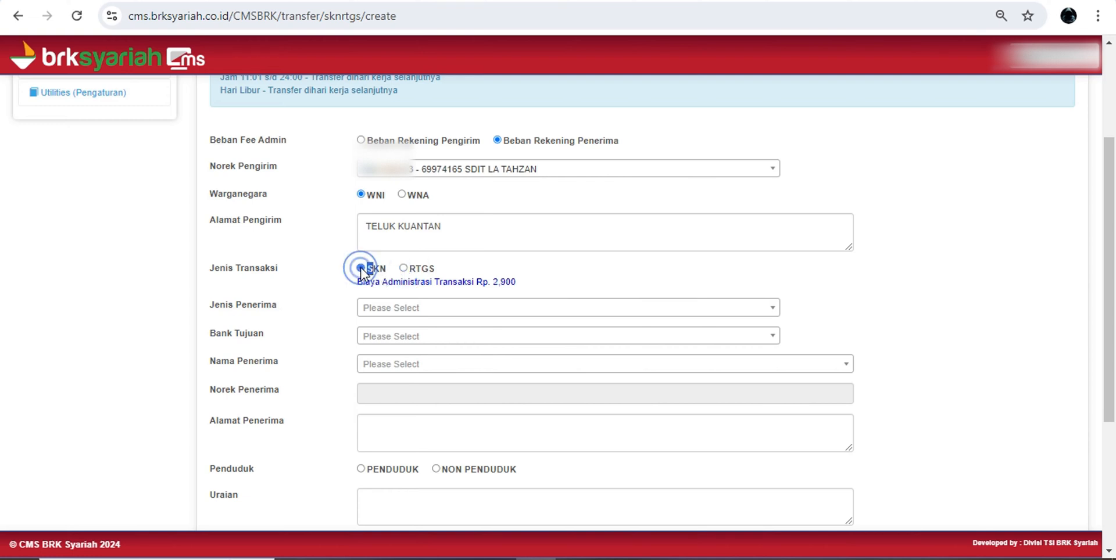
pyautogui.click(411, 269)
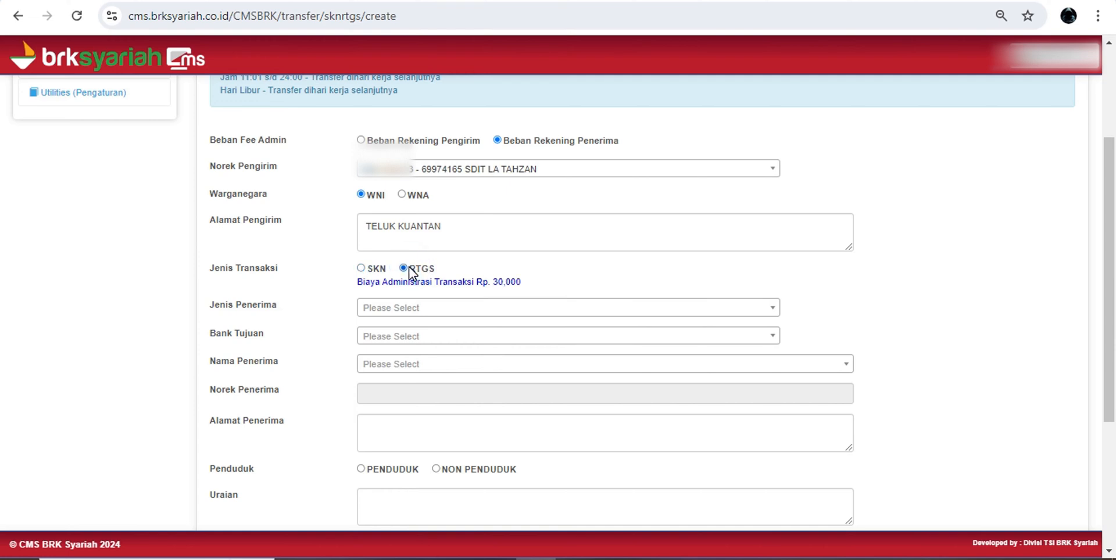
pyautogui.click(362, 269)
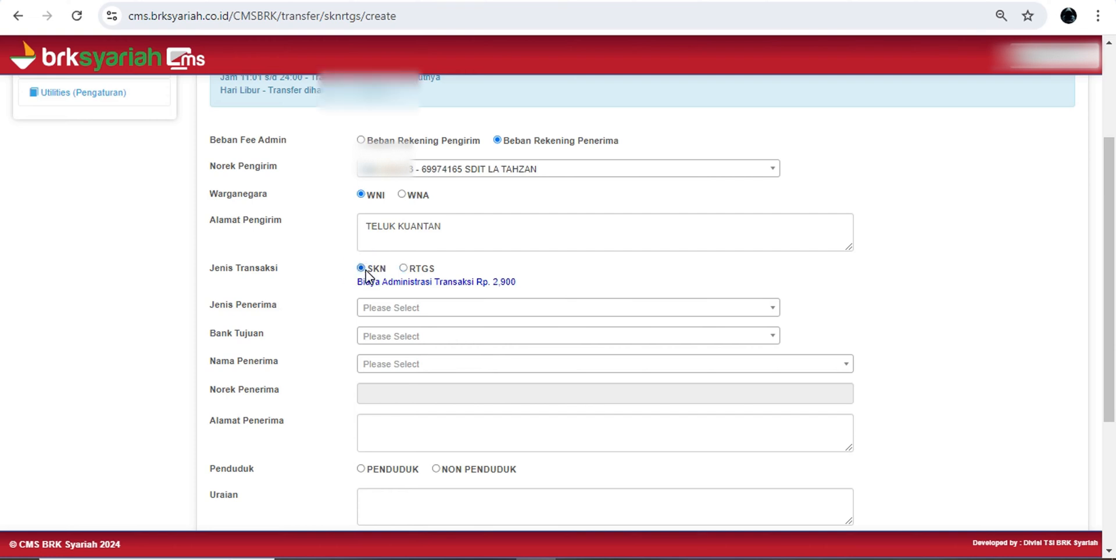
pyautogui.scroll(-1, 419, 291)
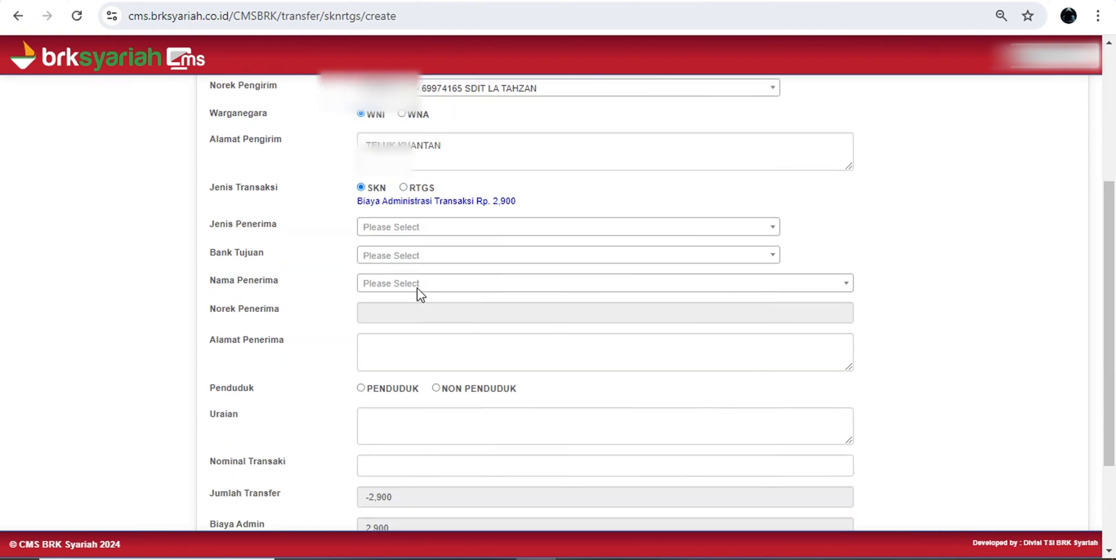
# Set recipient type PERORANGAN, bank BTN (Persero) Syari, and pick the saved recipient.
pyautogui.click(445, 228)
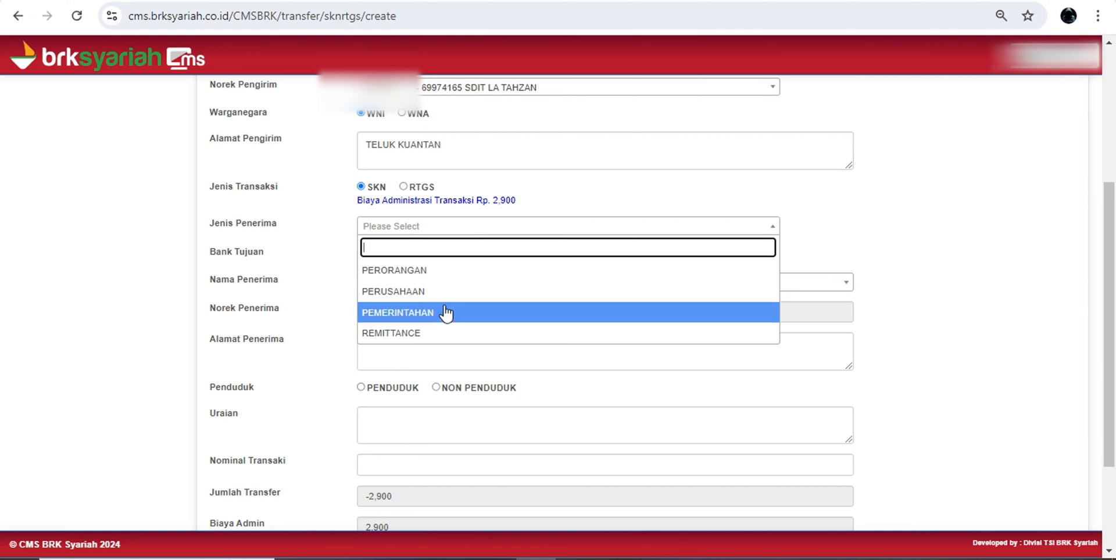
pyautogui.click(441, 272)
pyautogui.click(437, 255)
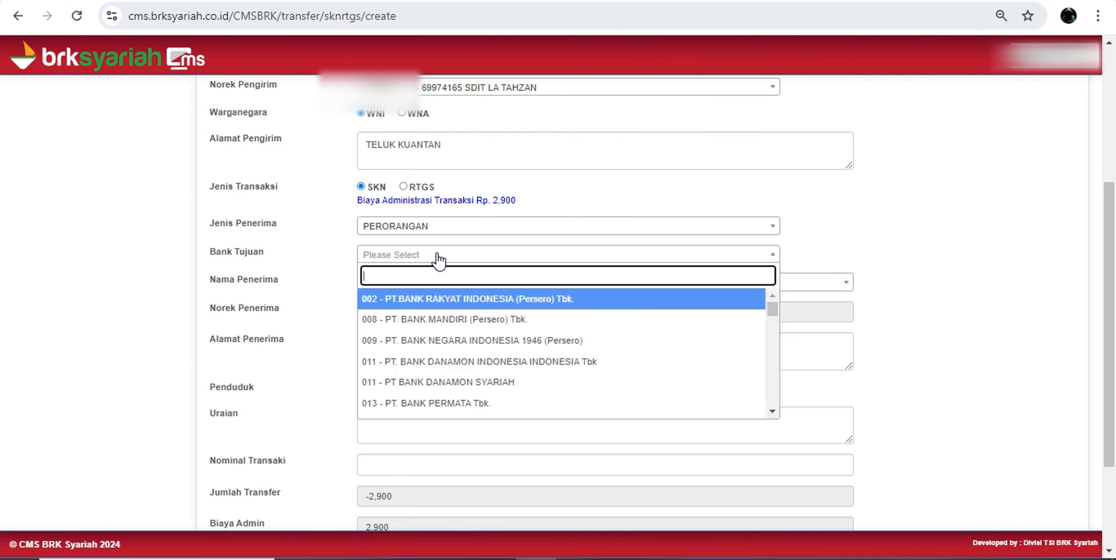
pyautogui.write('TABU')
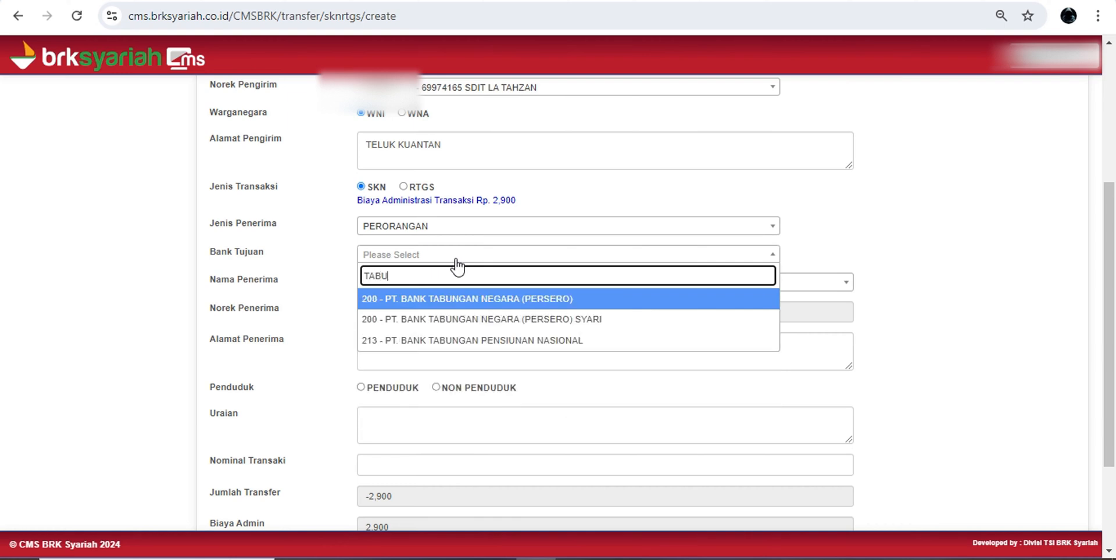
pyautogui.click(522, 320)
pyautogui.click(495, 283)
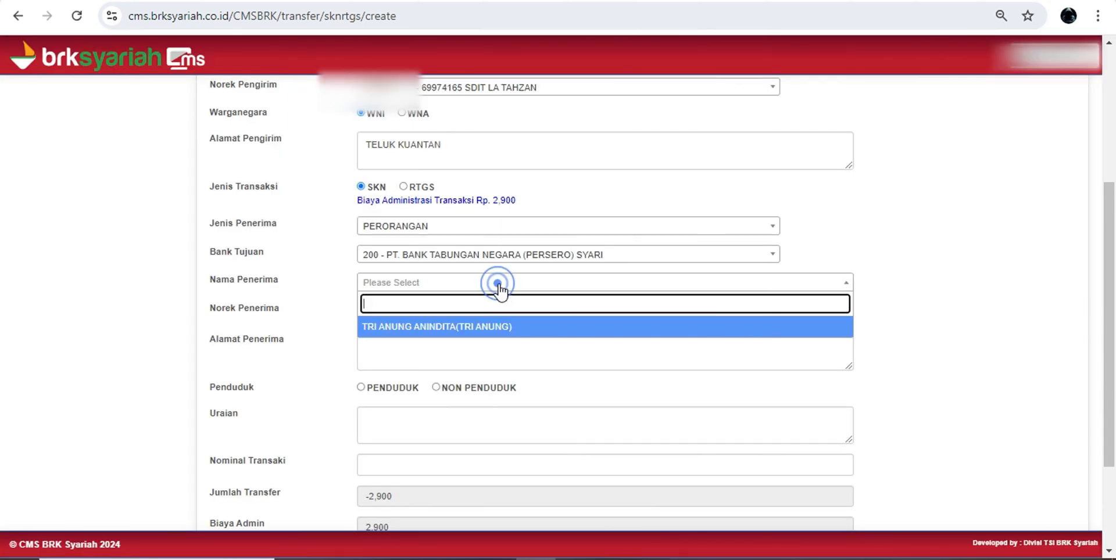
pyautogui.click(486, 328)
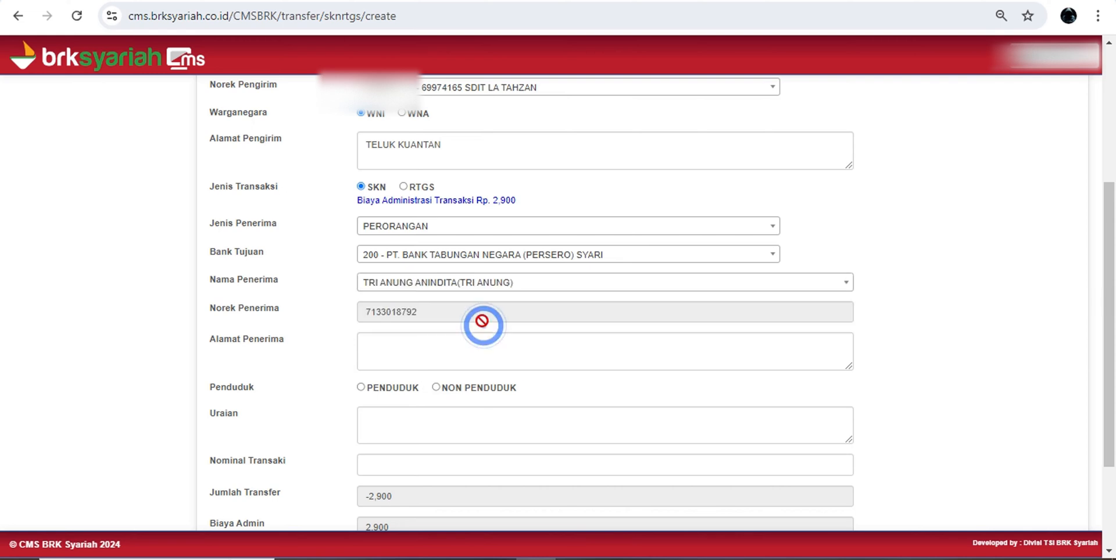
# Check recipients at BTN (Persero) and Bank Woori Saudara, then reselect BTN Syari's saved recipient.
pyautogui.click(588, 256)
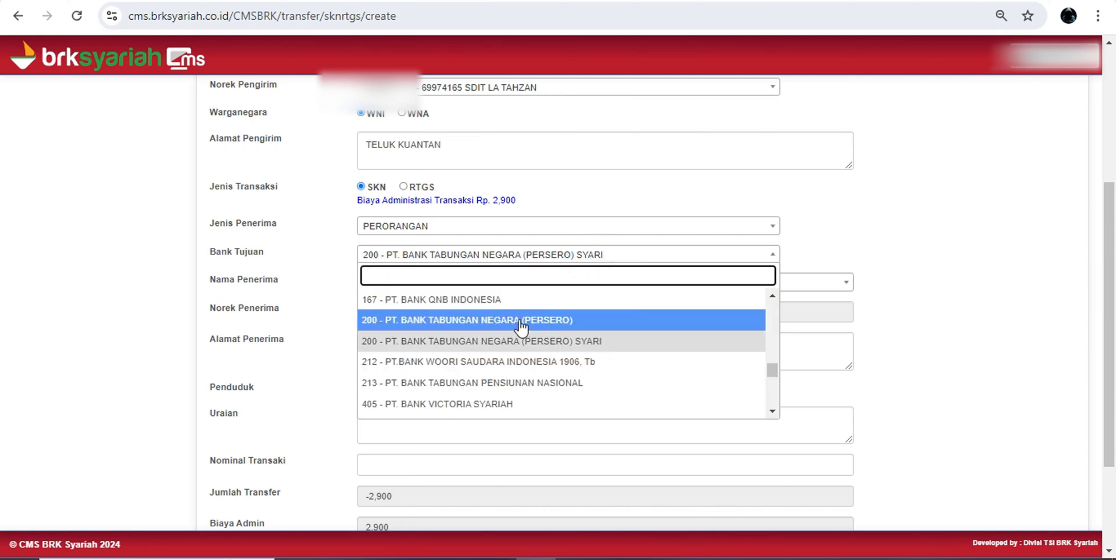
pyautogui.click(481, 321)
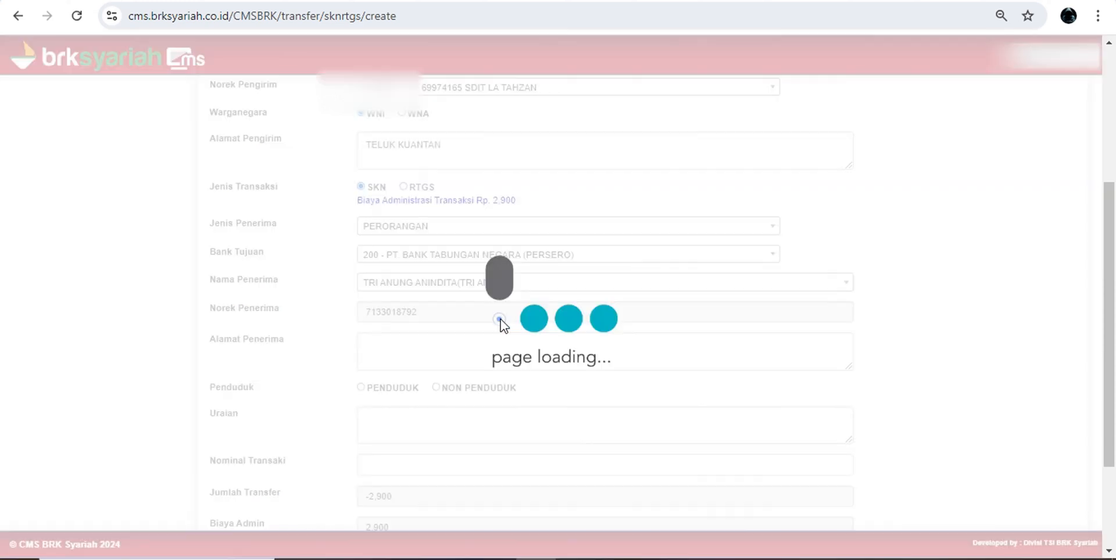
pyautogui.click(550, 283)
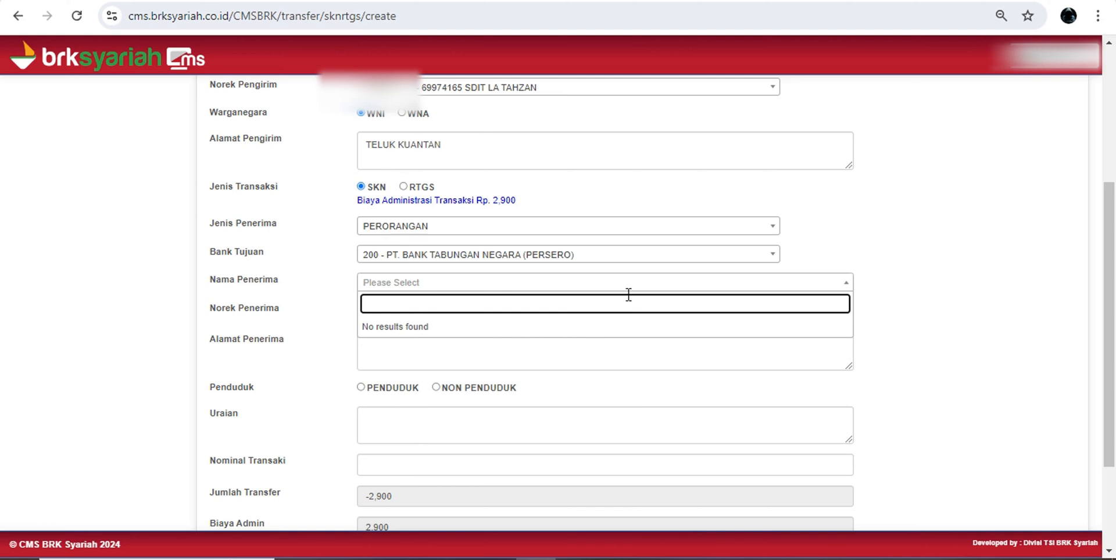
pyautogui.click(561, 257)
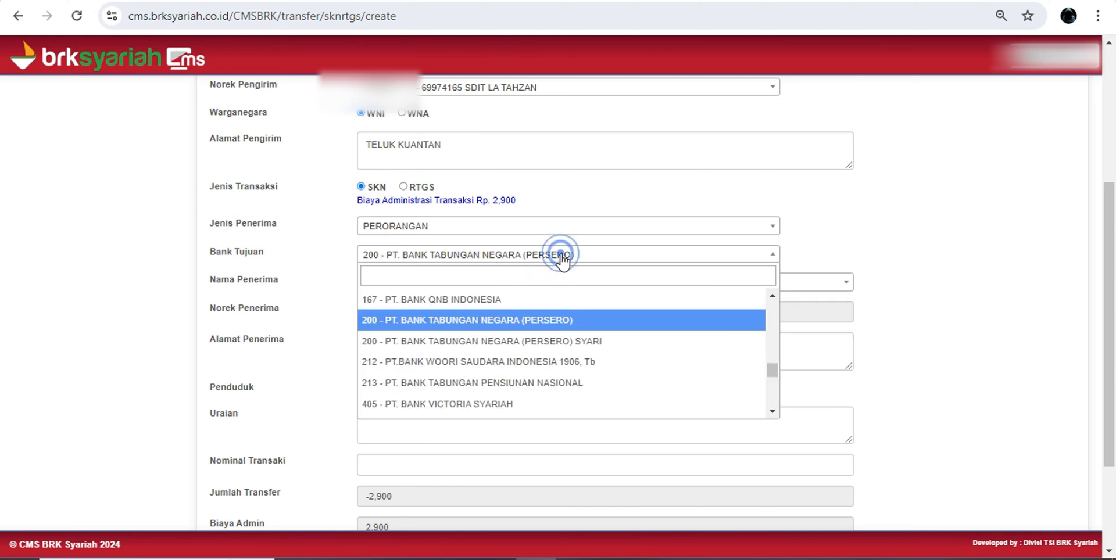
pyautogui.click(494, 361)
pyautogui.click(543, 291)
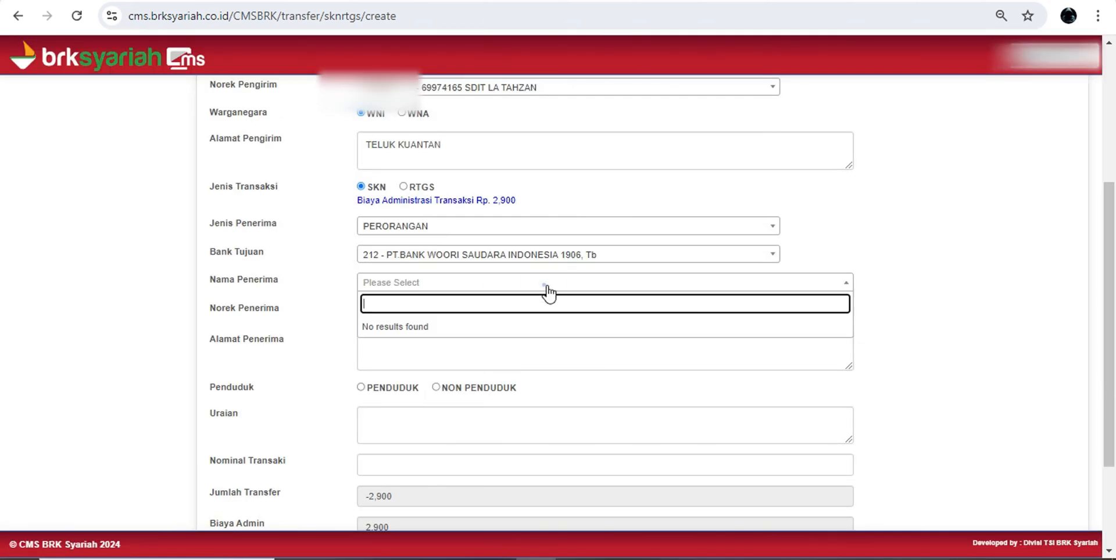
pyautogui.click(548, 293)
pyautogui.click(574, 254)
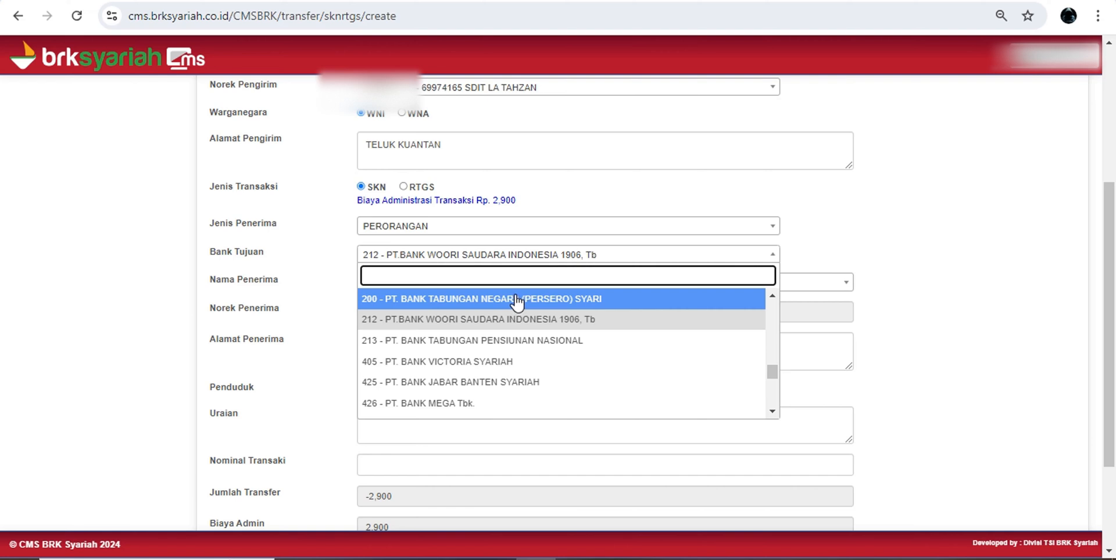
pyautogui.click(516, 298)
pyautogui.click(559, 281)
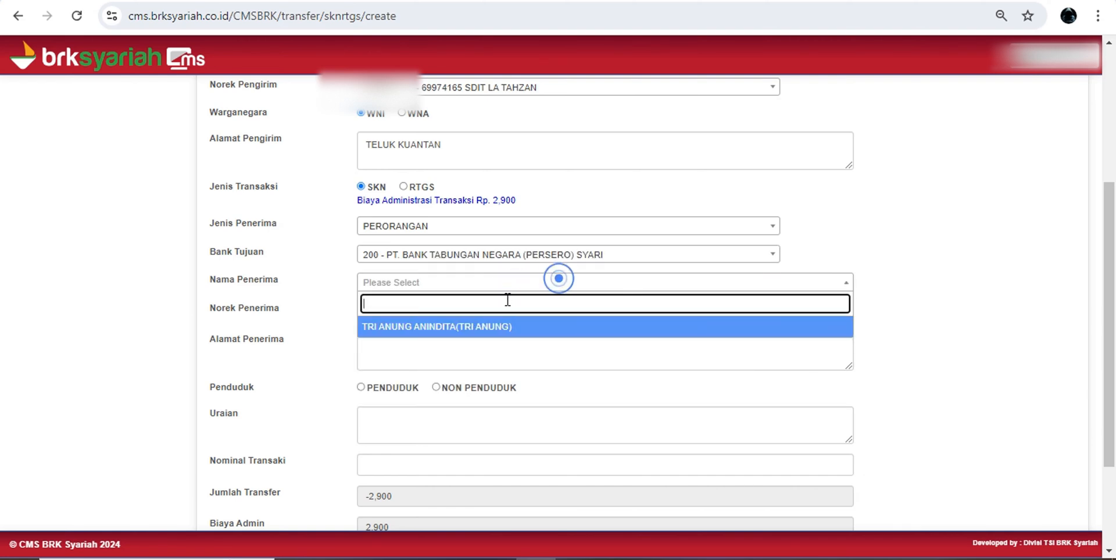
pyautogui.click(486, 326)
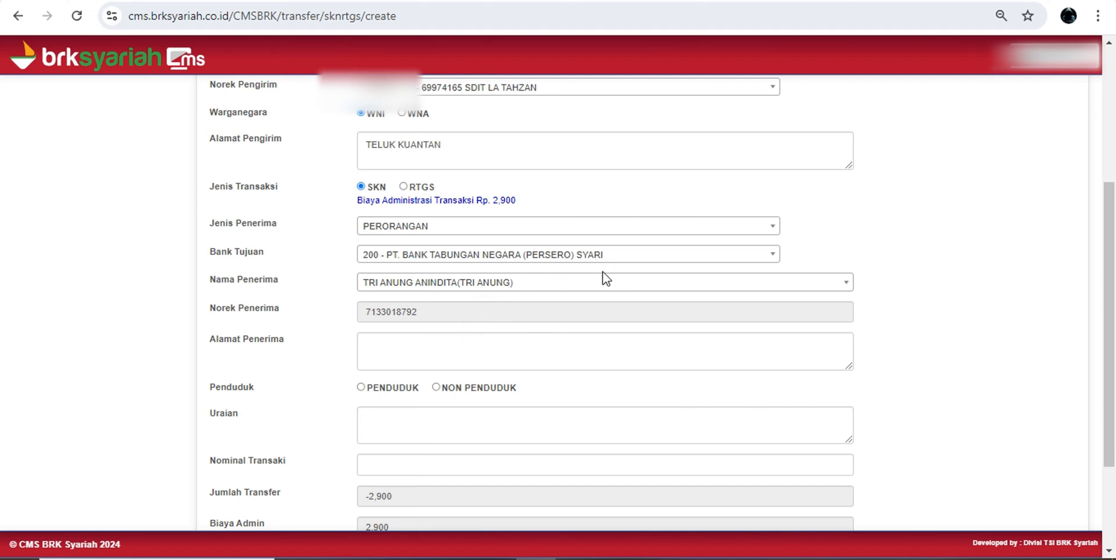
# Enter recipient address PEKANBARU, mark them PENDUDUK, and describe the transfer as PEMBELIAN BUKU.
pyautogui.click(418, 341)
pyautogui.write('PE')
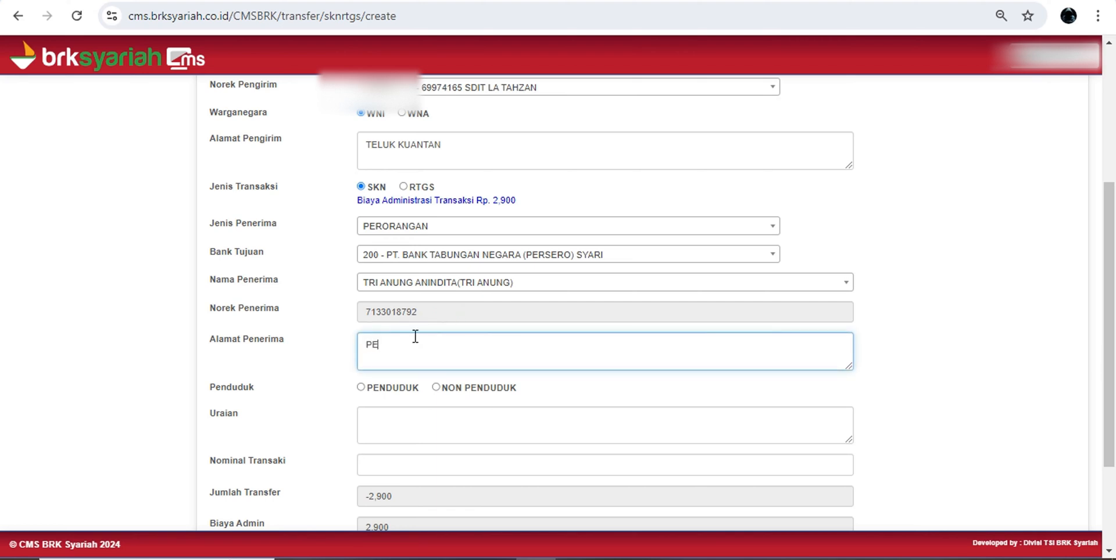
pyautogui.write('KANBARU')
pyautogui.scroll(-1, 430, 340)
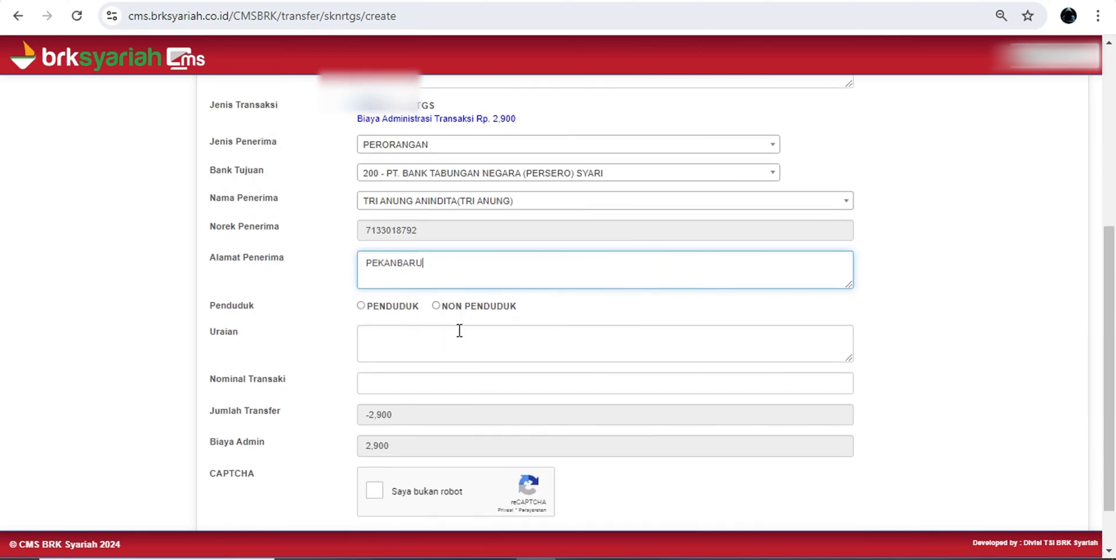
pyautogui.click(363, 306)
pyautogui.click(372, 332)
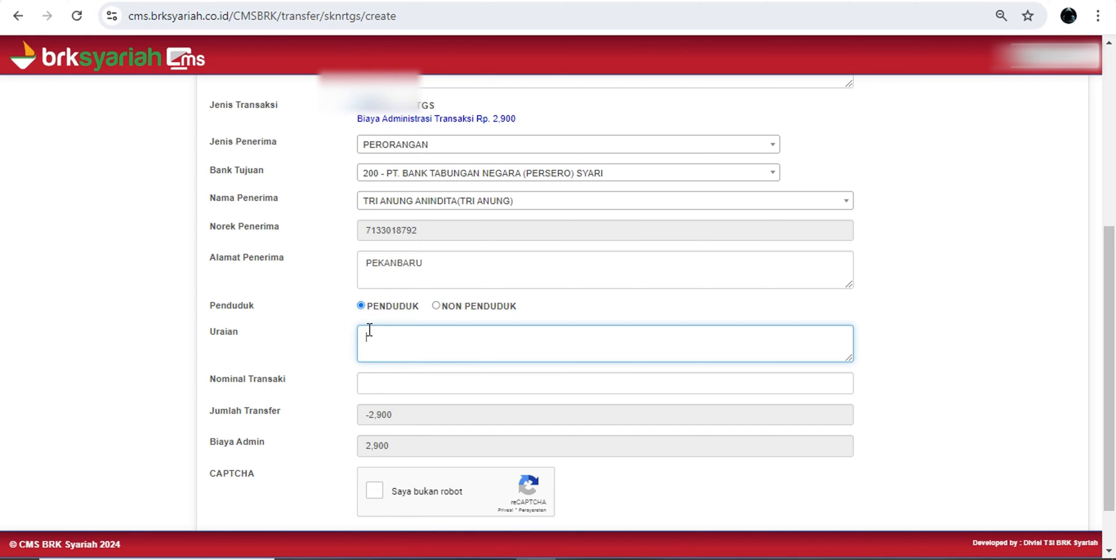
pyautogui.scroll(-1, 369, 330)
pyautogui.write('P')
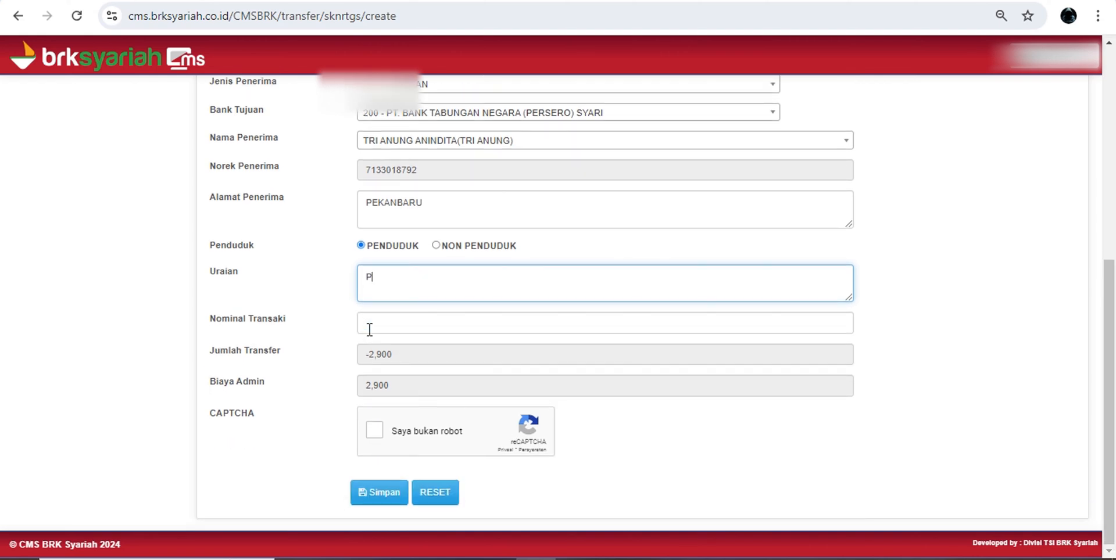
pyautogui.write('EMBELIAN BUKU')
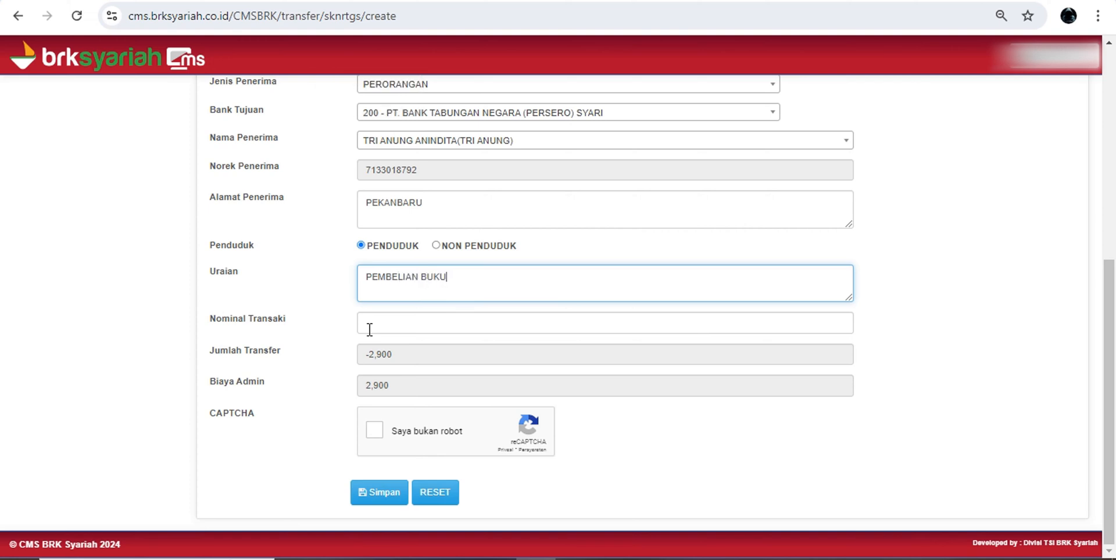
pyautogui.click(422, 326)
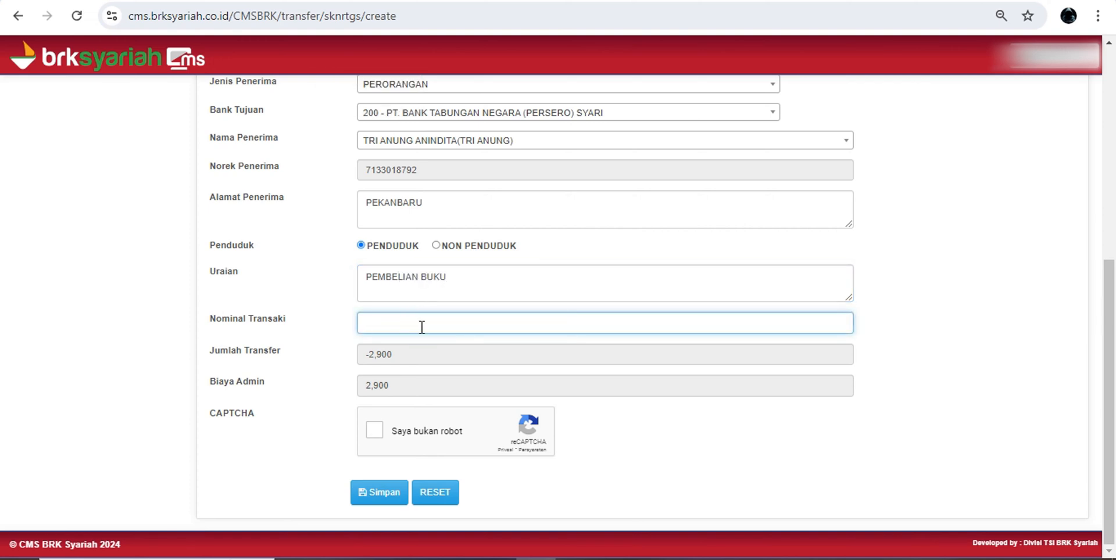
# Enter 3,500,000 as the amount, verify the 3,497,100 total and 2,900 fee, and tick reCAPTCHA.
pyautogui.write('3,500,000')
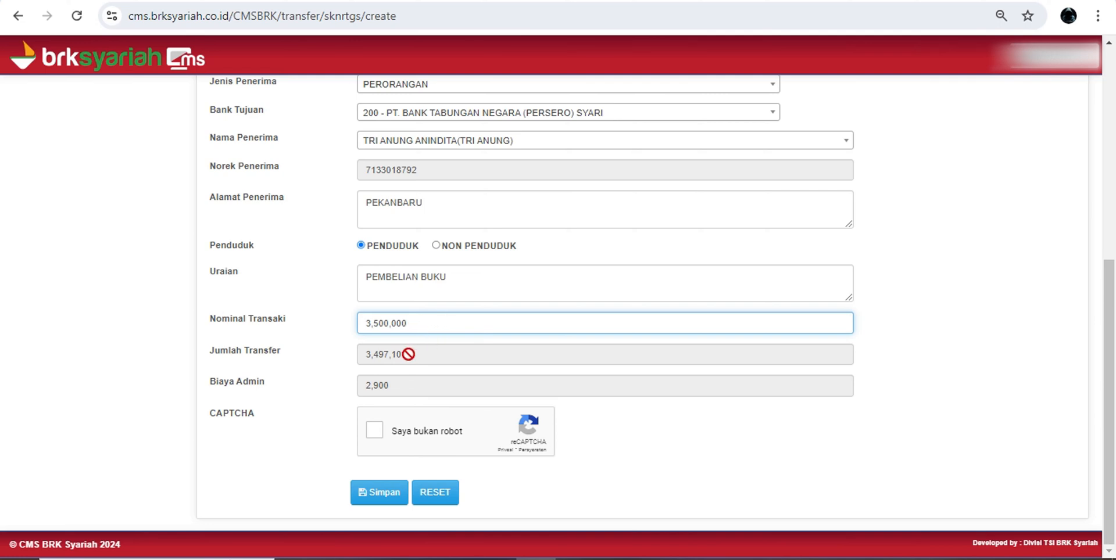
pyautogui.doubleClick(408, 354)
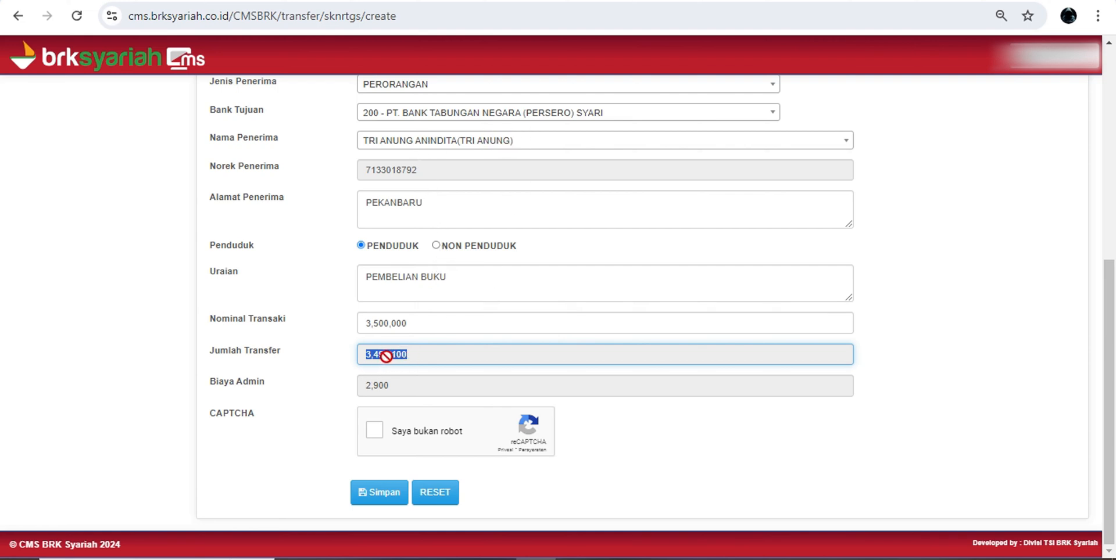
pyautogui.doubleClick(403, 386)
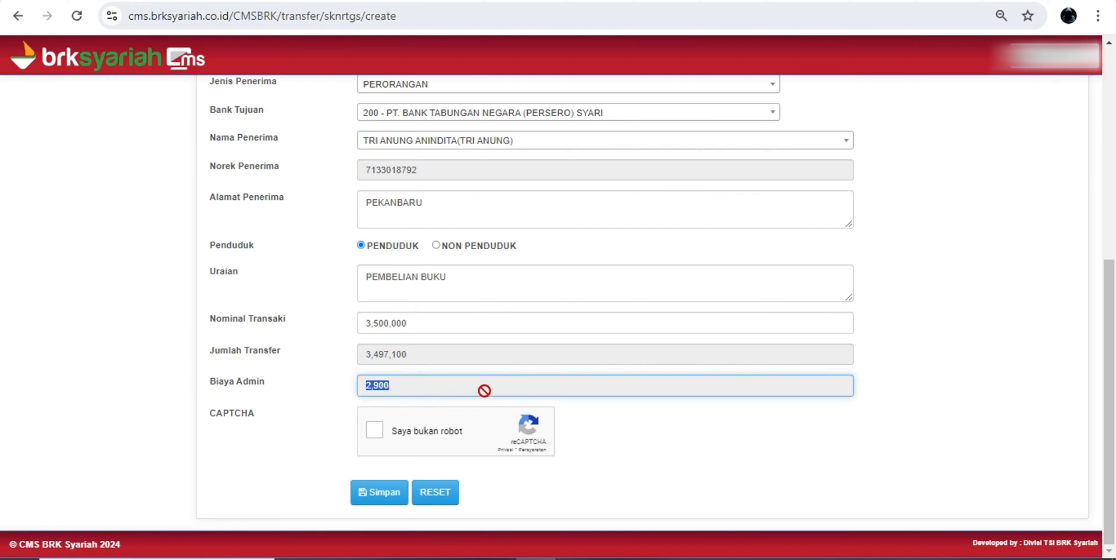
pyautogui.click(421, 322)
pyautogui.moveTo(421, 323); pyautogui.dragTo(350, 322)
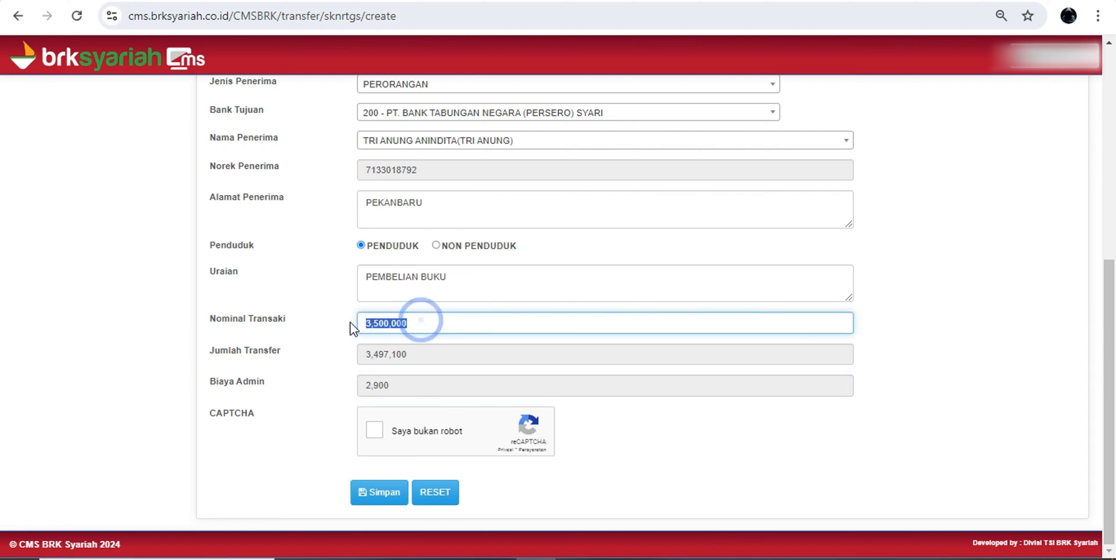
pyautogui.doubleClick(417, 353)
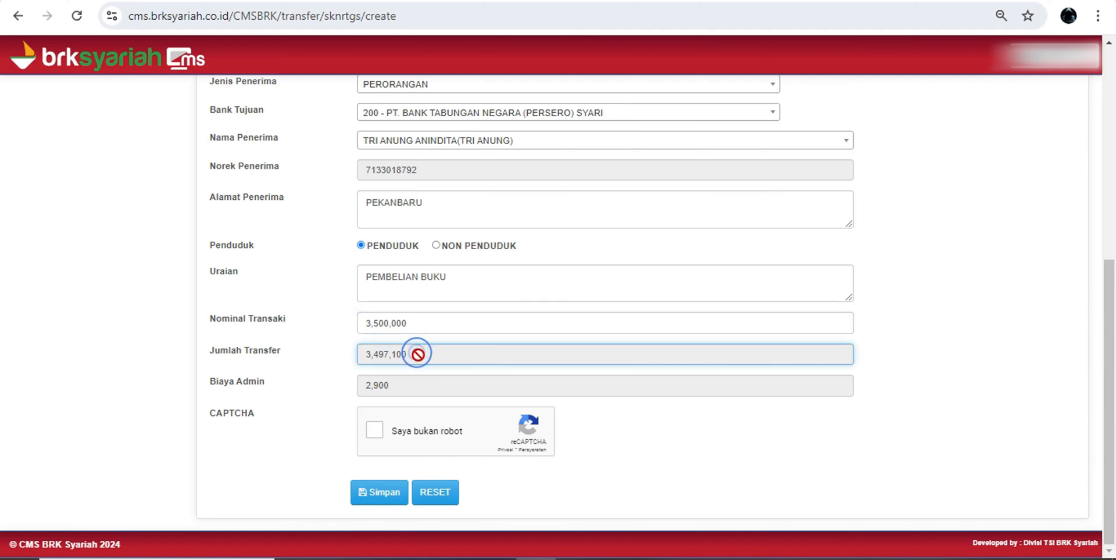
pyautogui.doubleClick(398, 384)
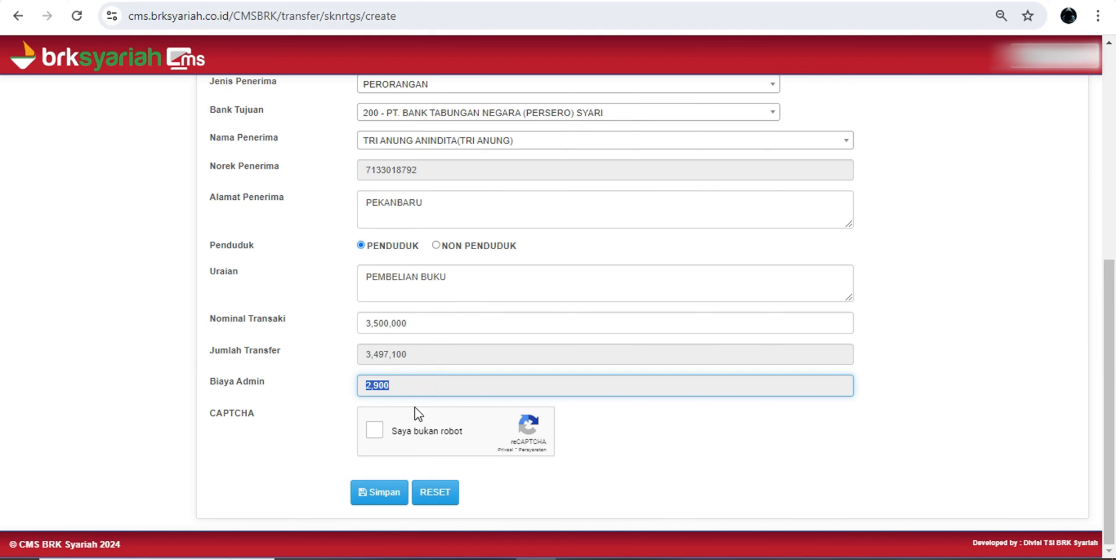
pyautogui.click(376, 432)
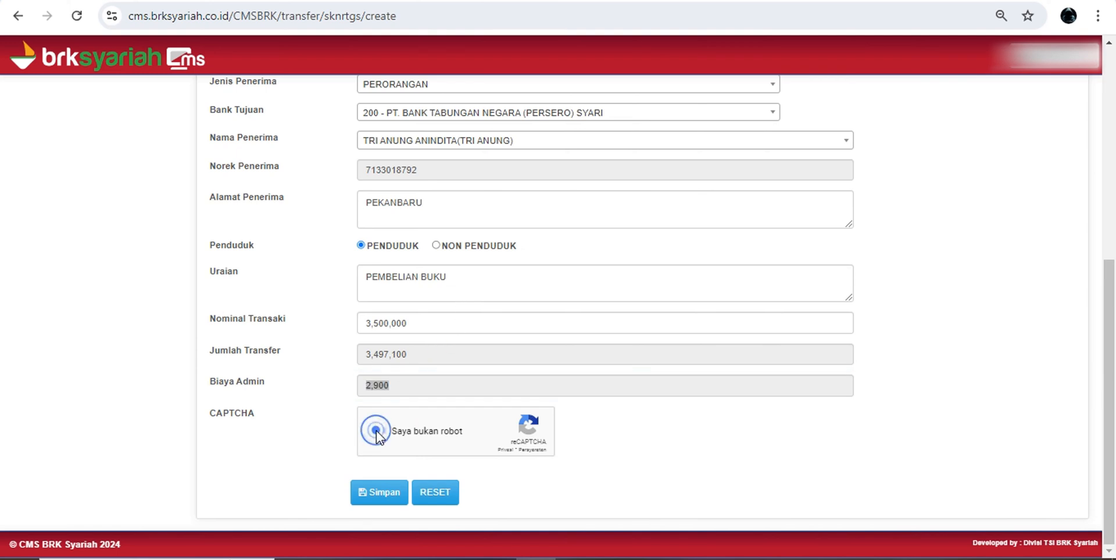
# Save the SKN transfer, note the 'Input trasaksi berhasil' message, and return to the SKN RTGS list.
pyautogui.click(386, 492)
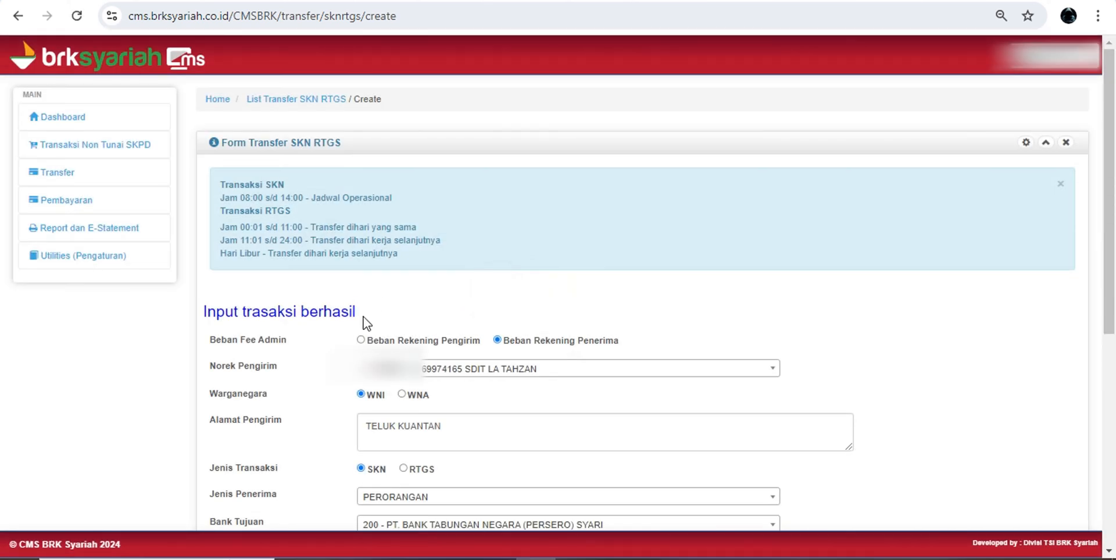
pyautogui.moveTo(357, 312); pyautogui.dragTo(201, 311)
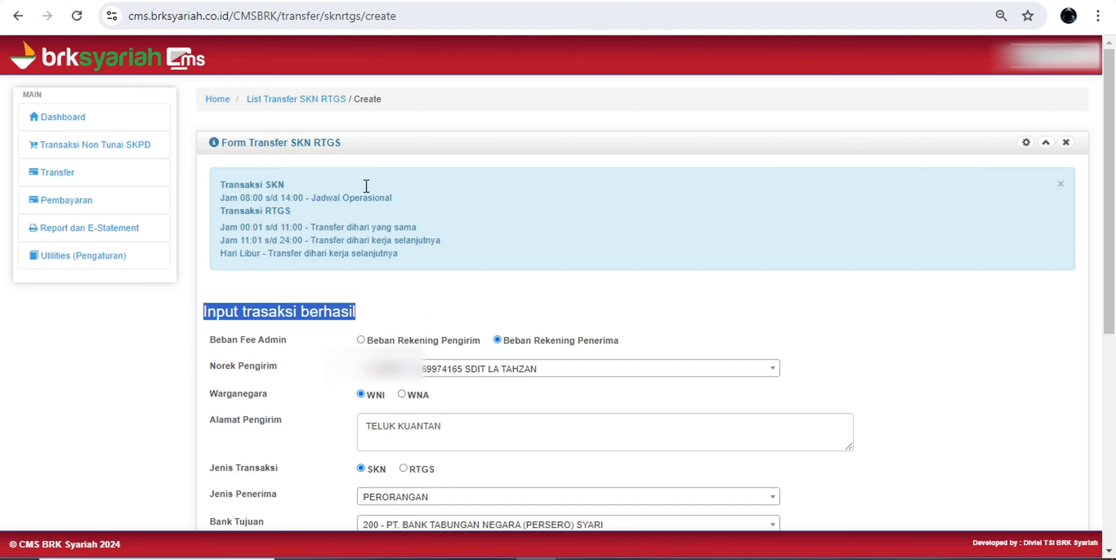
pyautogui.click(285, 99)
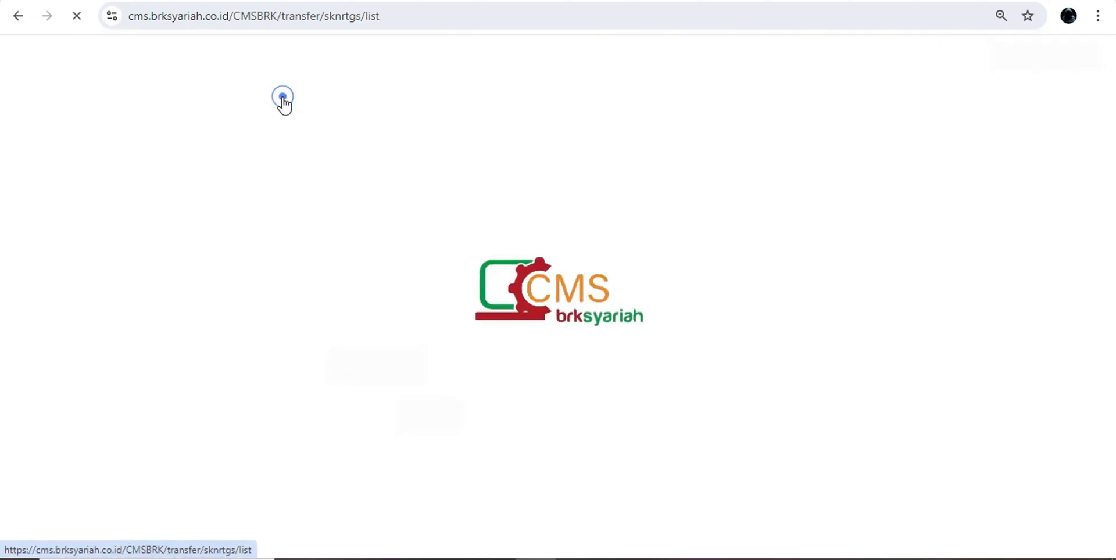
# Review the pending transfer's ID, source account and destination bank, then log out.
pyautogui.scroll(-1, 647, 402)
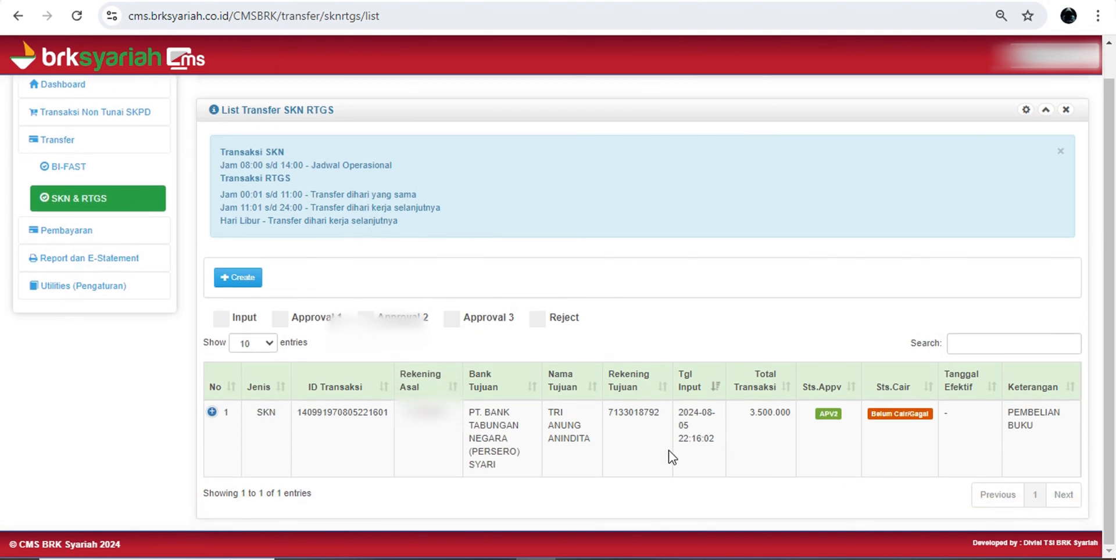
pyautogui.moveTo(249, 413); pyautogui.dragTo(1051, 422)
pyautogui.click(1055, 437)
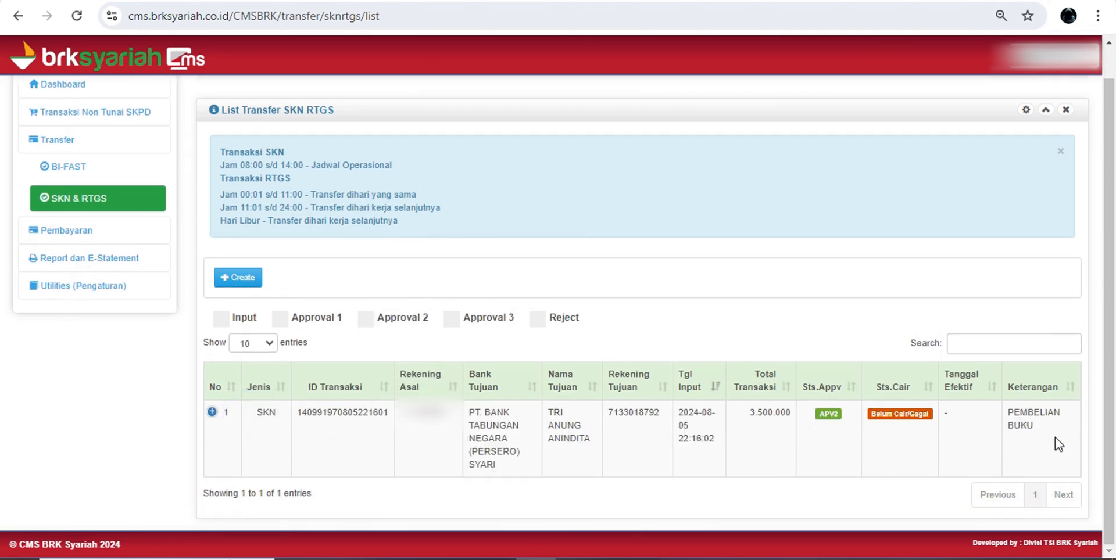
pyautogui.doubleClick(299, 414)
pyautogui.click(410, 429)
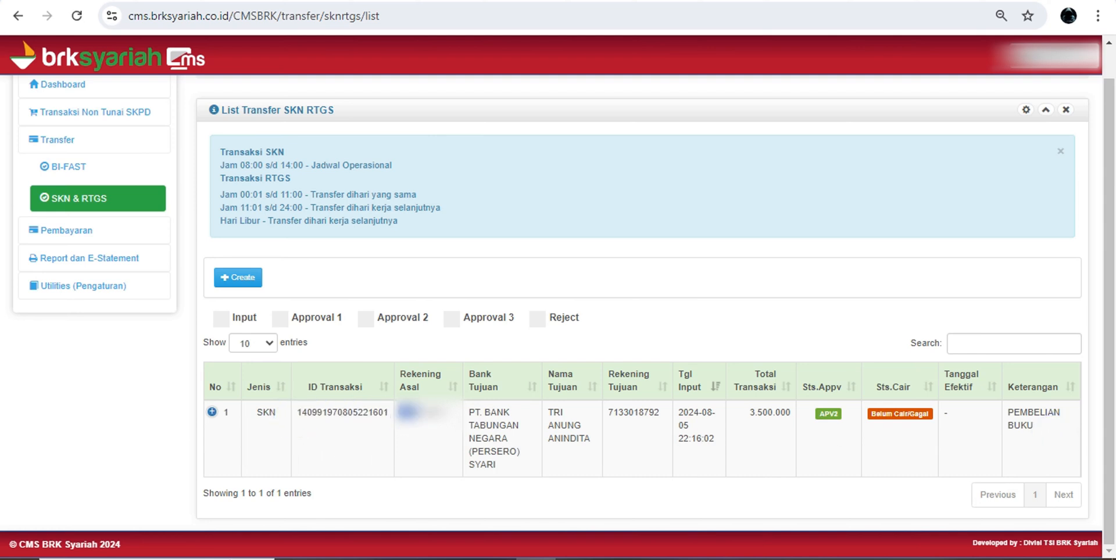
pyautogui.doubleClick(400, 412)
pyautogui.moveTo(473, 410); pyautogui.dragTo(501, 449)
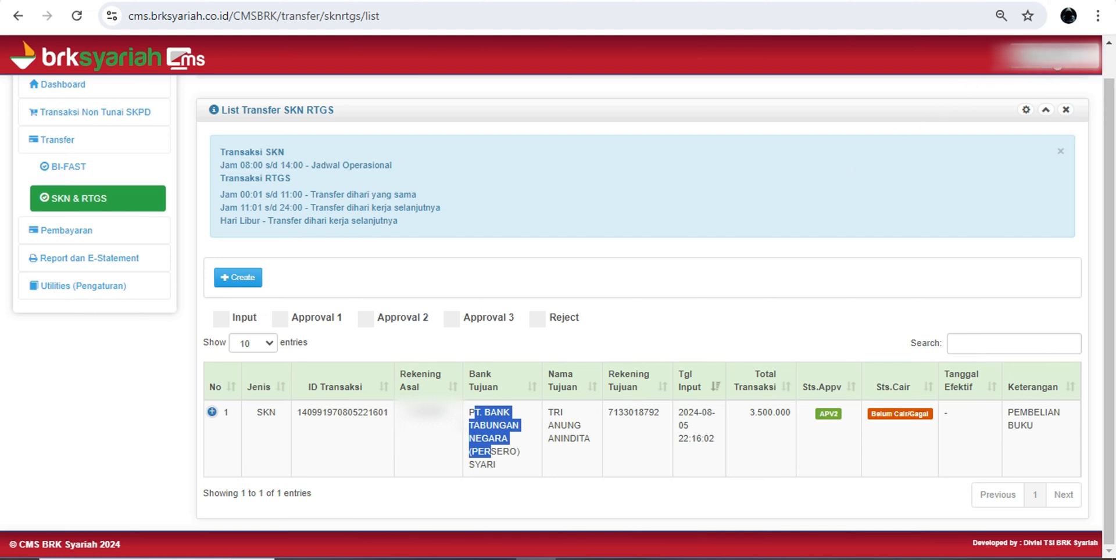
pyautogui.click(1052, 57)
pyautogui.click(1012, 80)
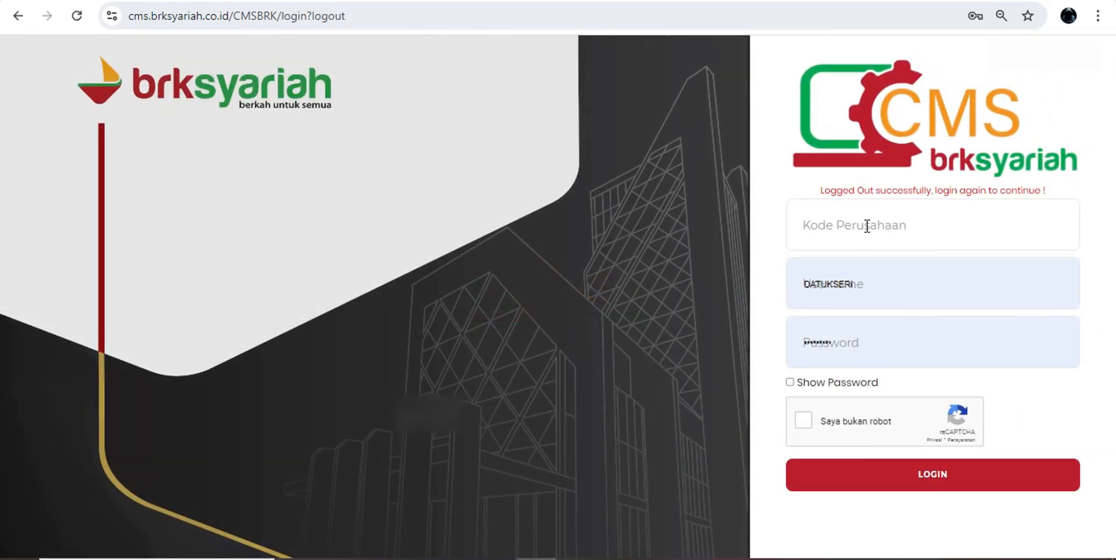
# Sign in with the company code and the approver's saved username, passing the reCAPTCHA check.
pyautogui.click(866, 226)
pyautogui.write('97')
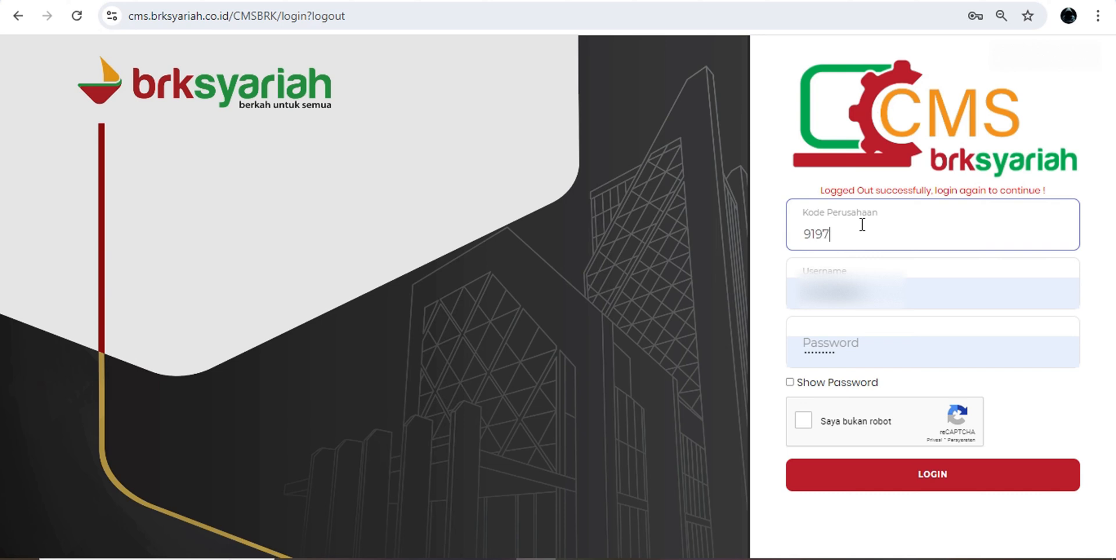
pyautogui.click(889, 292)
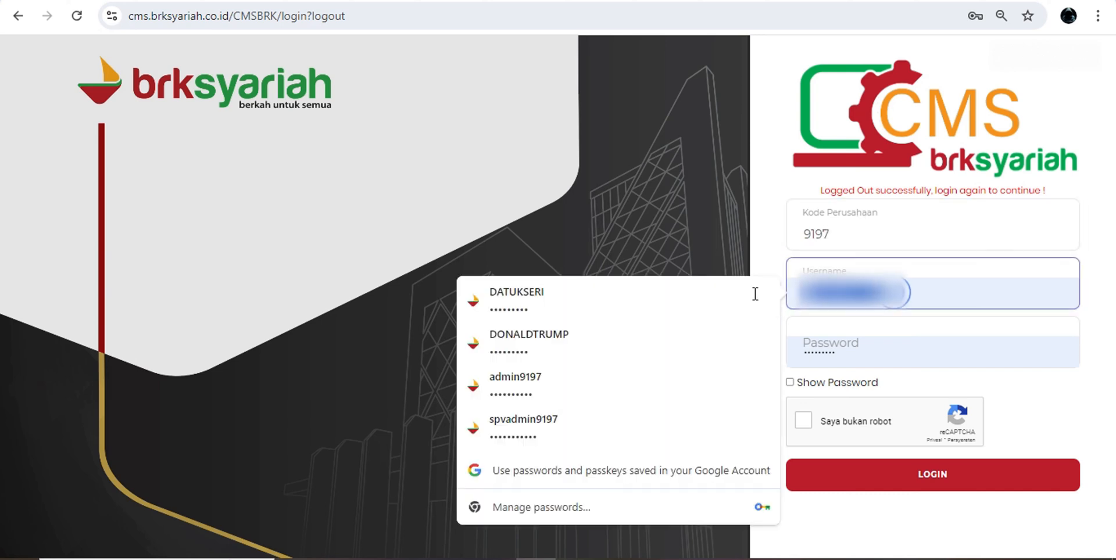
pyautogui.click(545, 348)
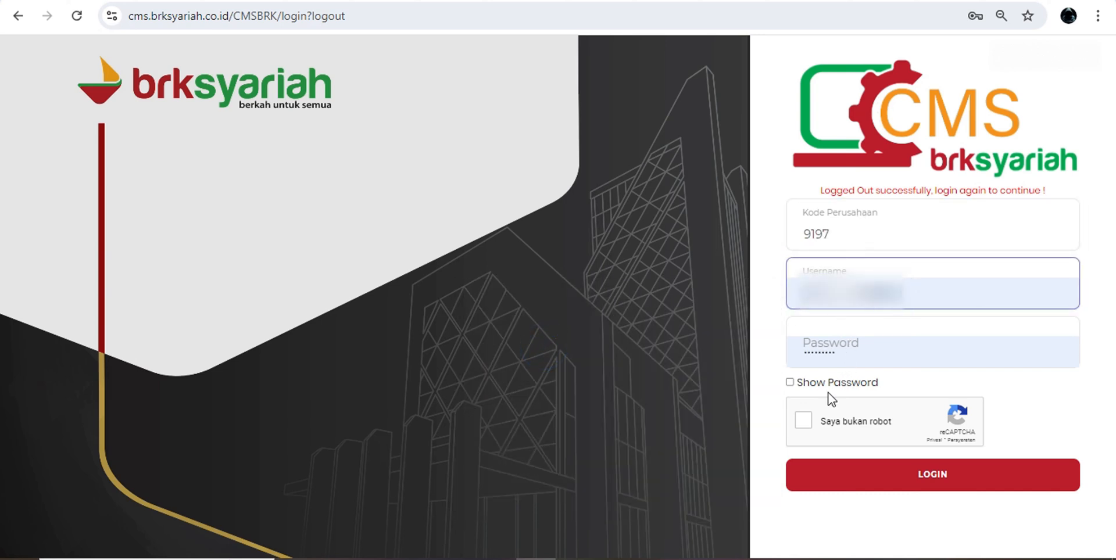
pyautogui.click(806, 419)
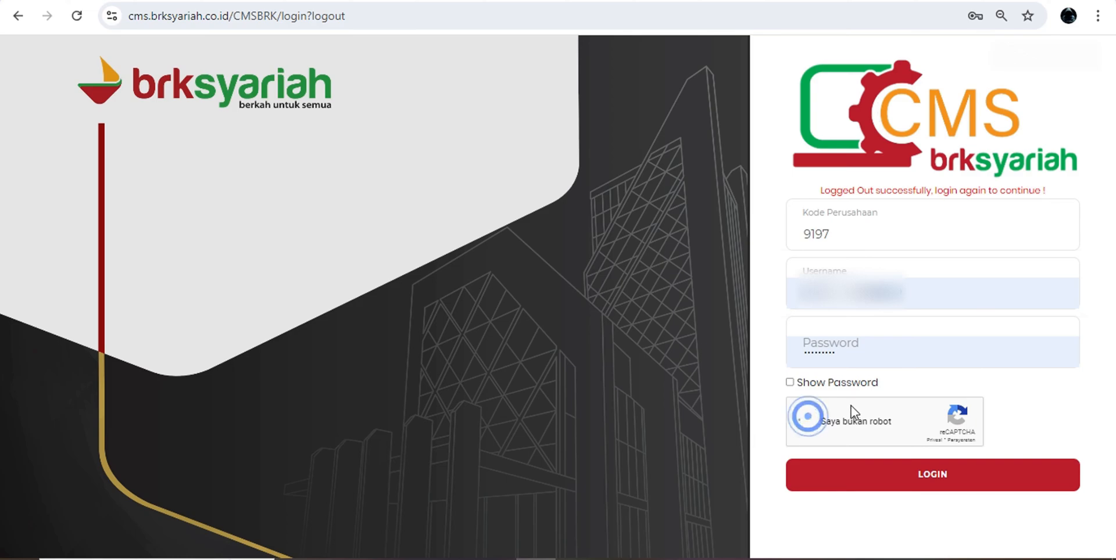
pyautogui.click(956, 475)
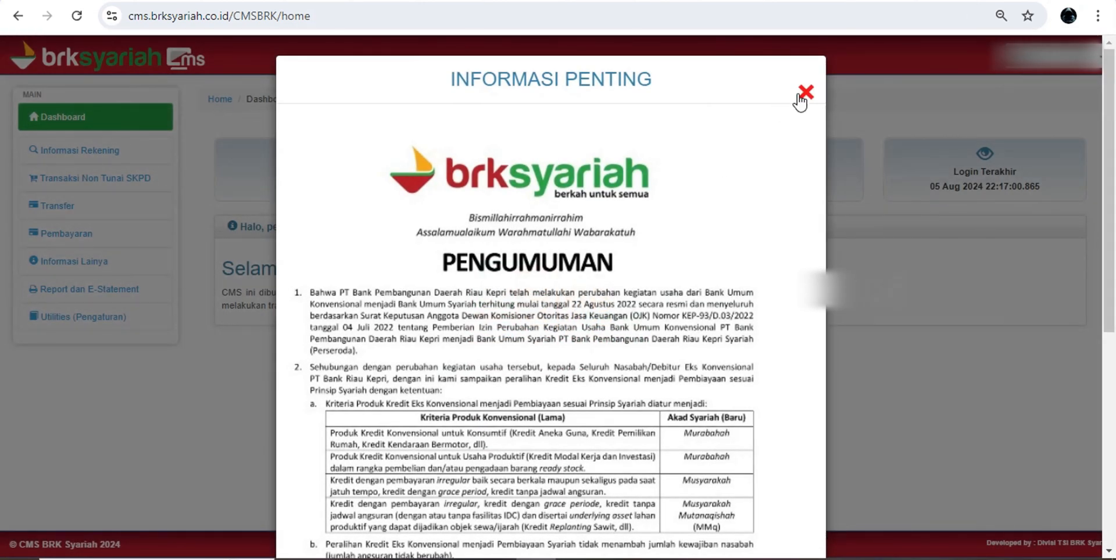
# Close the INFORMASI PENTING announcement and expand Transfer in the sidebar.
pyautogui.click(805, 92)
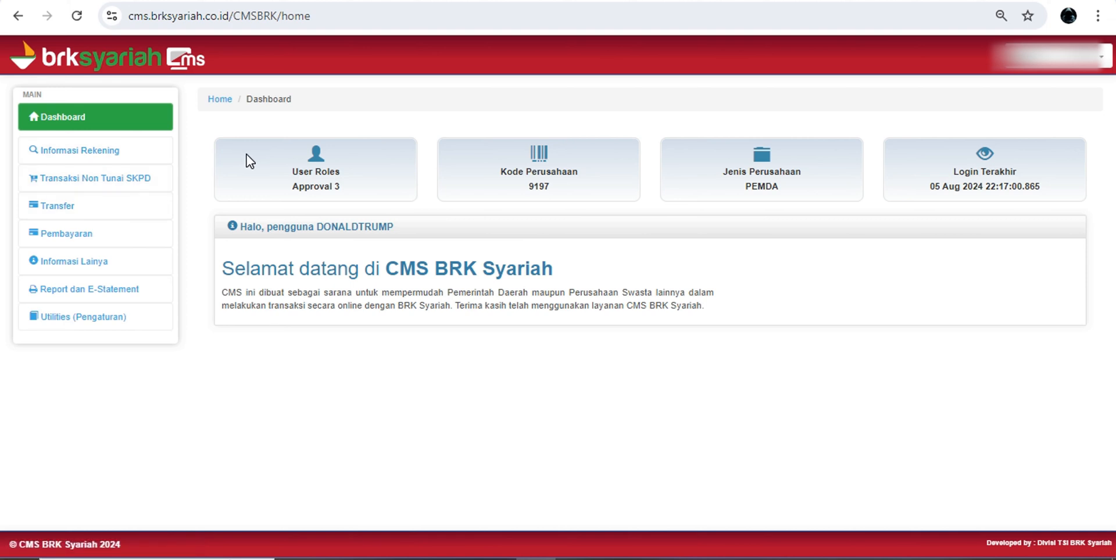
pyautogui.click(79, 216)
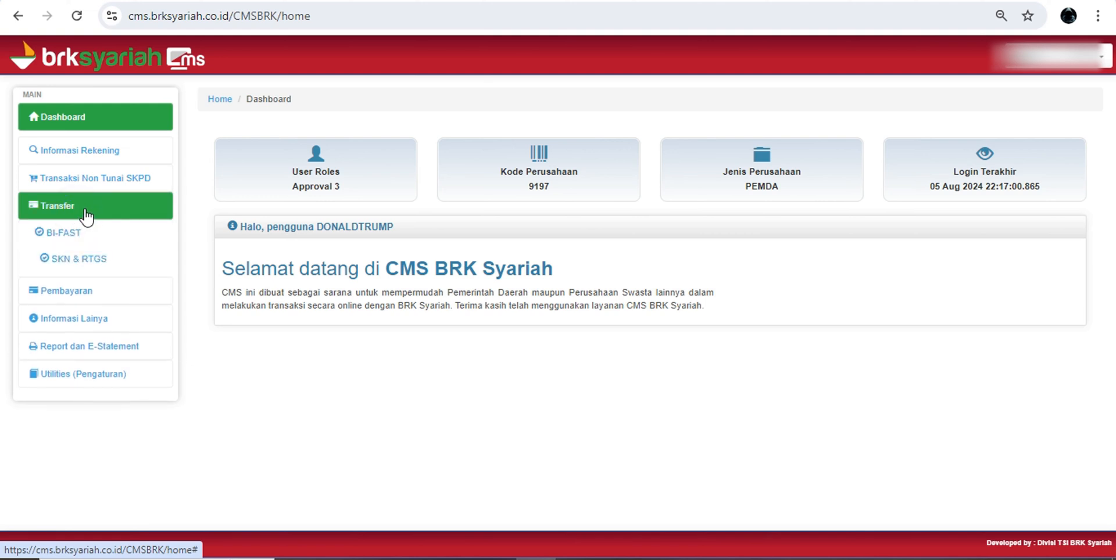
# In the SKN & RTGS list, open the details of the pending SKN transfer.
pyautogui.click(82, 261)
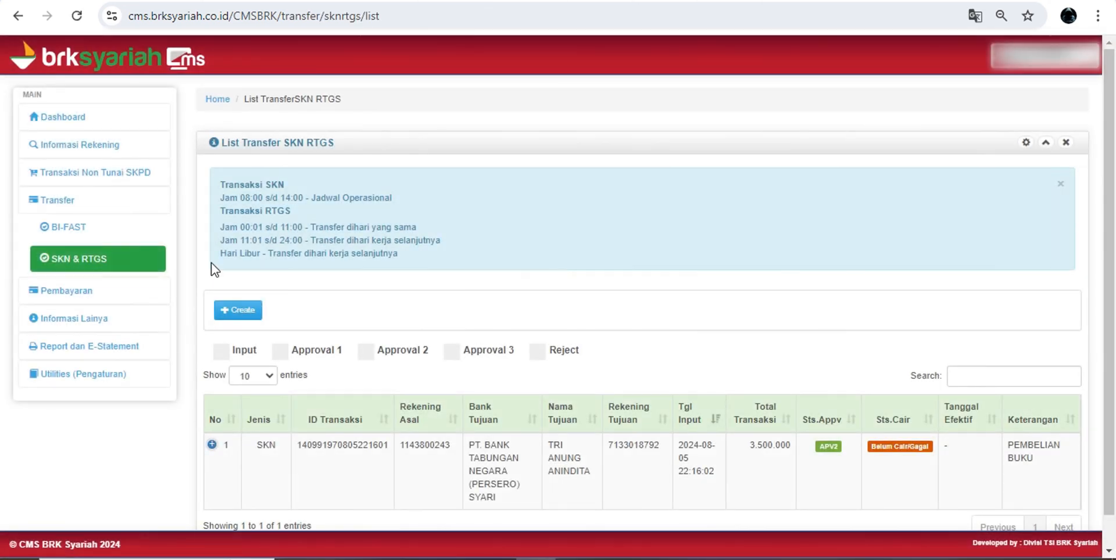
pyautogui.scroll(-1, 647, 410)
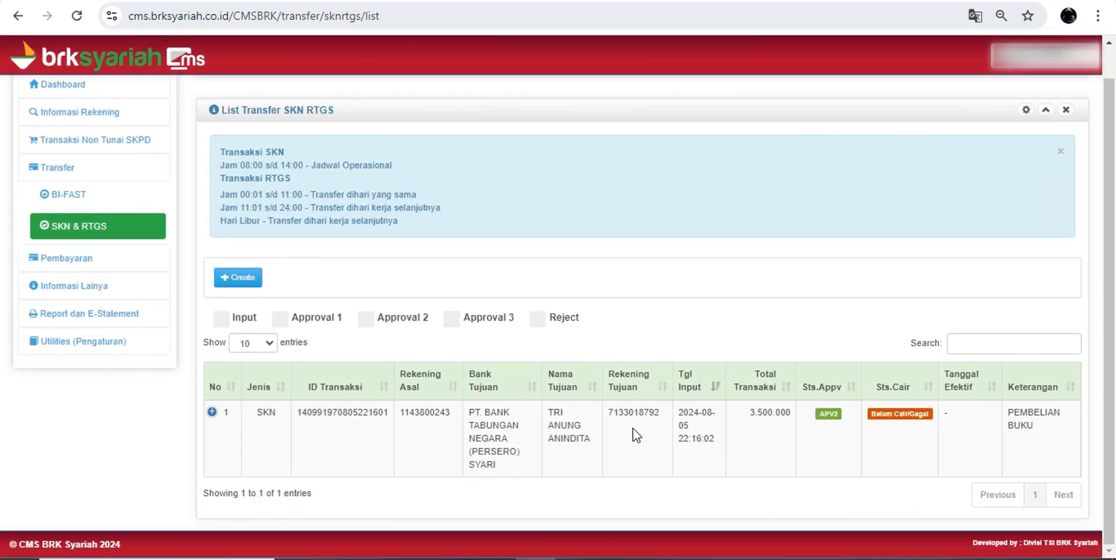
pyautogui.click(212, 413)
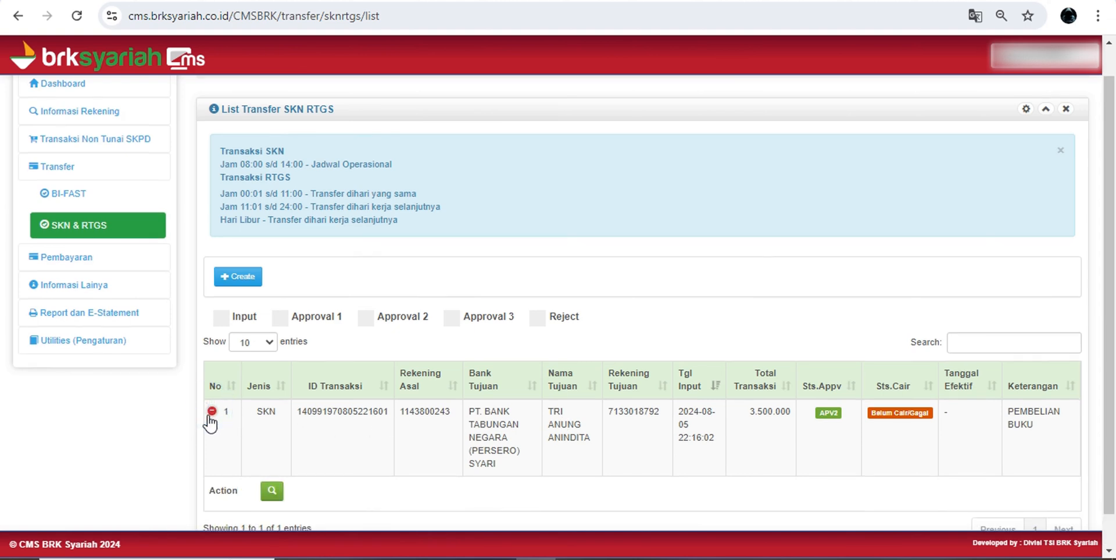
pyautogui.scroll(-1, 233, 433)
pyautogui.click(272, 458)
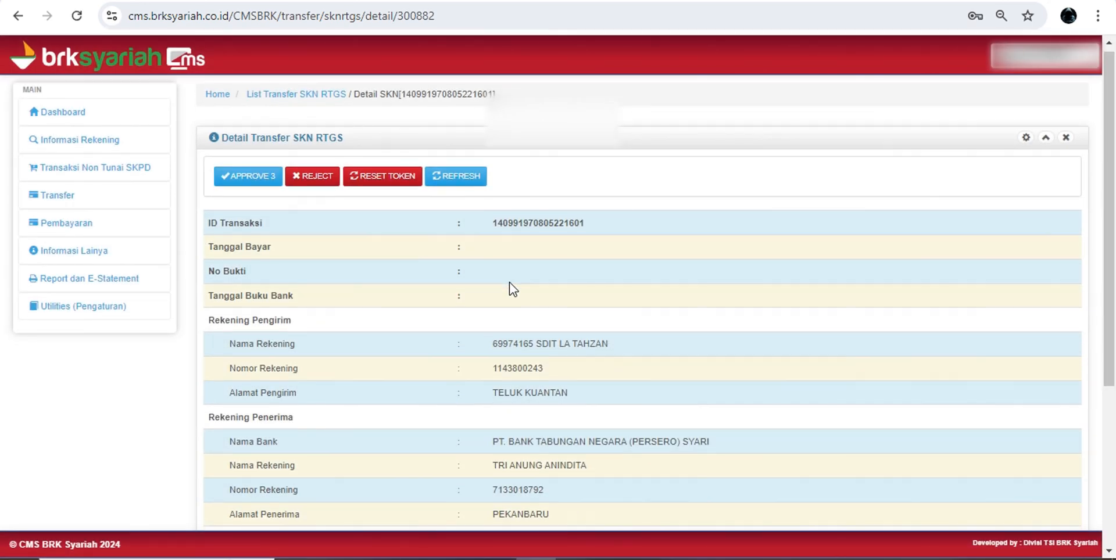
# Review the recipient bank, transfer amount, admin fee and total on the detail page.
pyautogui.scroll(-3, 510, 282)
pyautogui.scroll(-2, 507, 247)
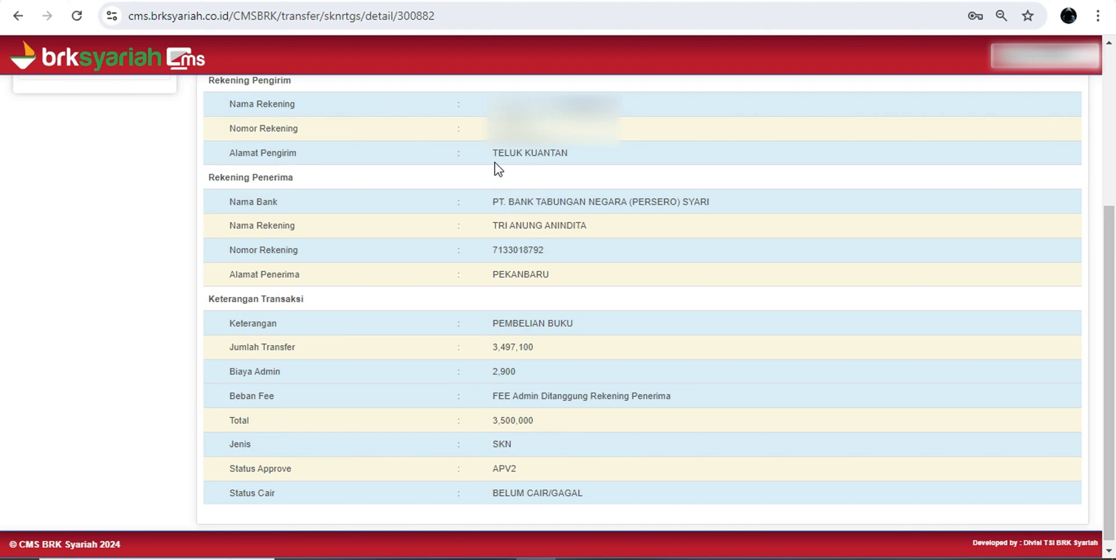
pyautogui.moveTo(492, 203); pyautogui.dragTo(688, 204)
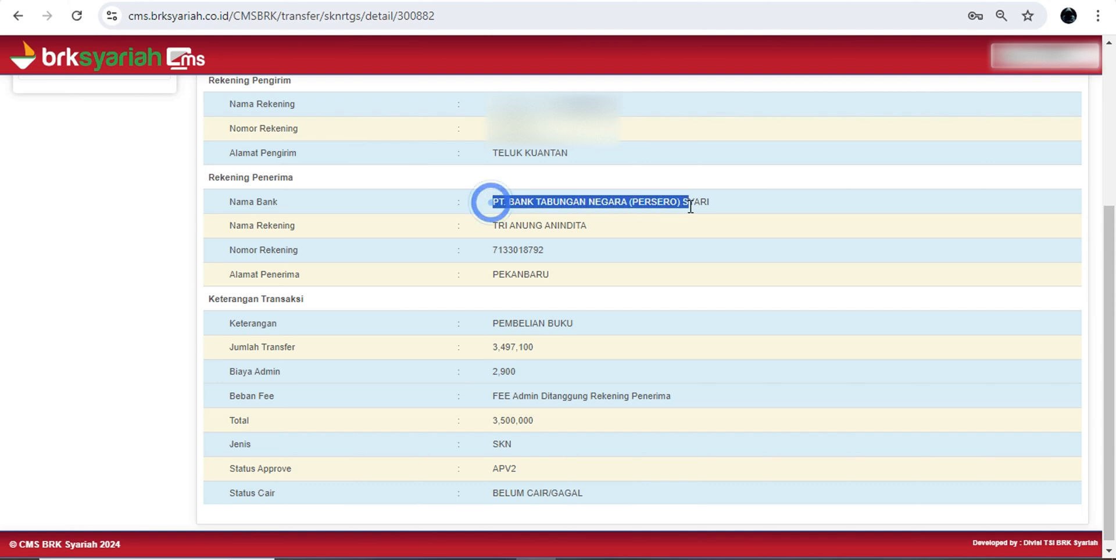
pyautogui.moveTo(492, 226); pyautogui.dragTo(589, 233)
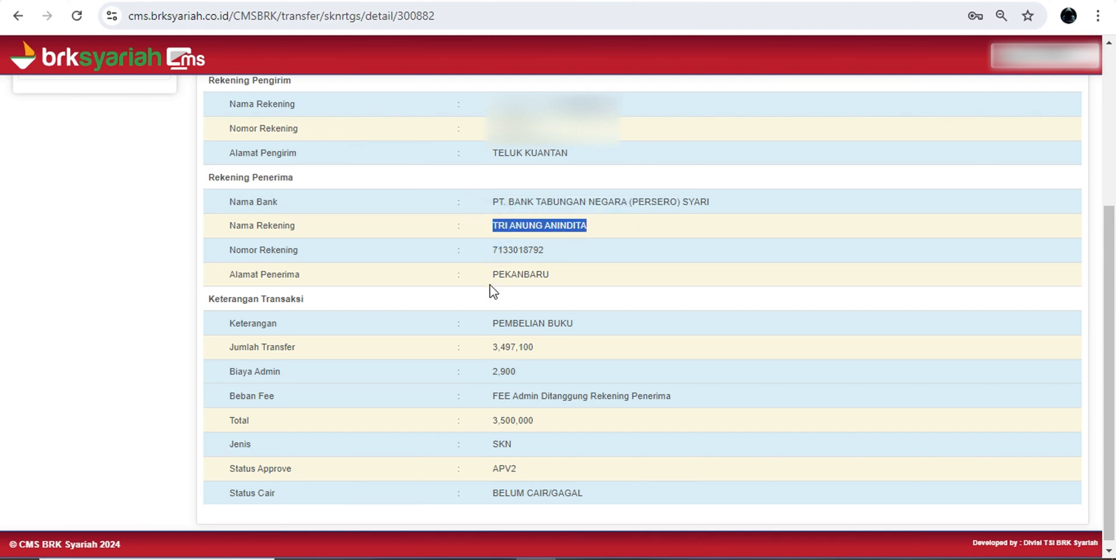
pyautogui.scroll(-1, 515, 305)
pyautogui.moveTo(497, 342); pyautogui.dragTo(541, 363)
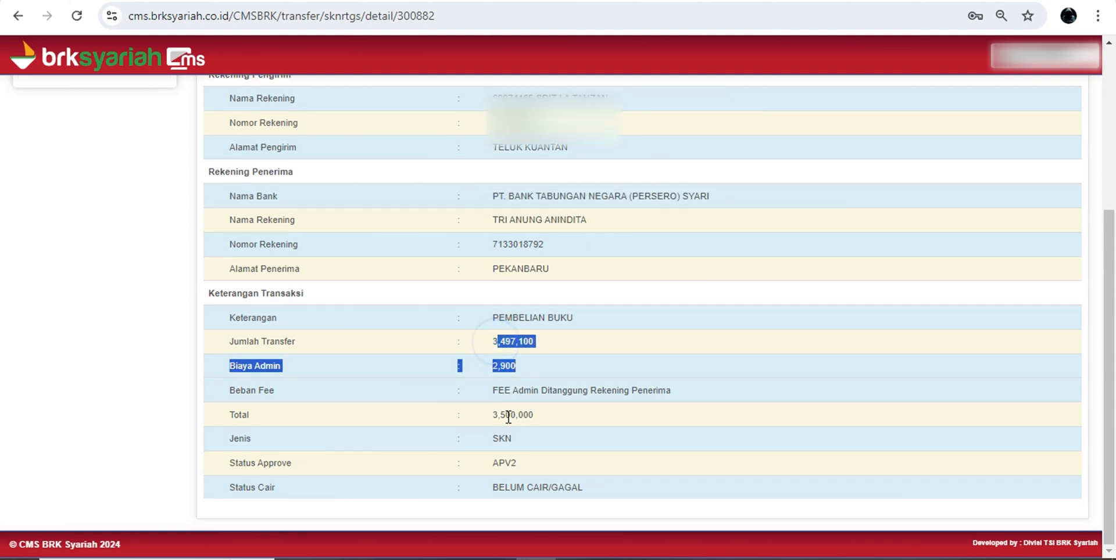
pyautogui.moveTo(493, 420); pyautogui.dragTo(548, 415)
pyautogui.click(559, 414)
pyautogui.scroll(5, 556, 383)
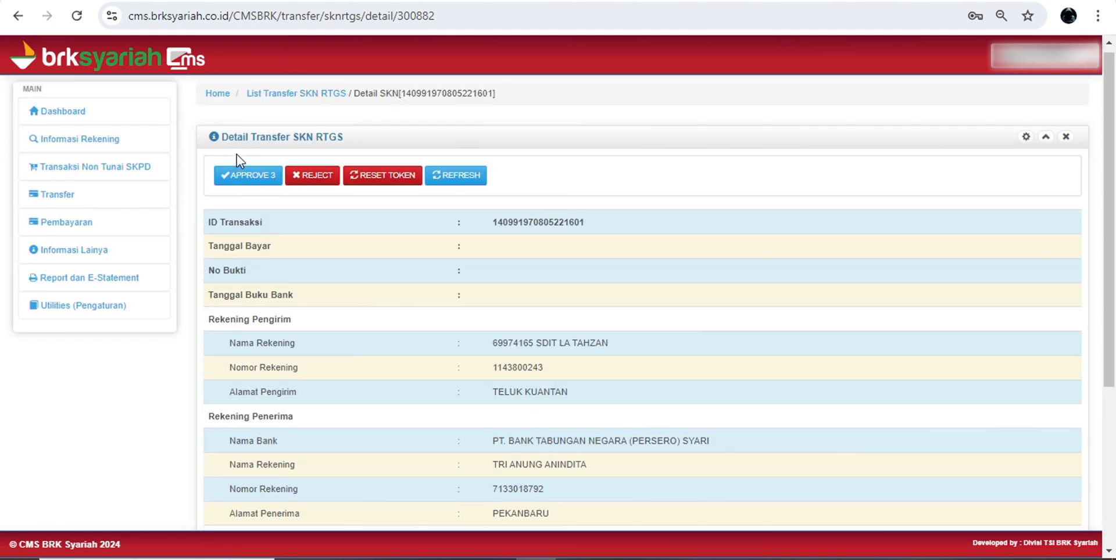
# Start APPROVE 3 and confirm it with the saved login password to request an OTP.
pyautogui.click(247, 177)
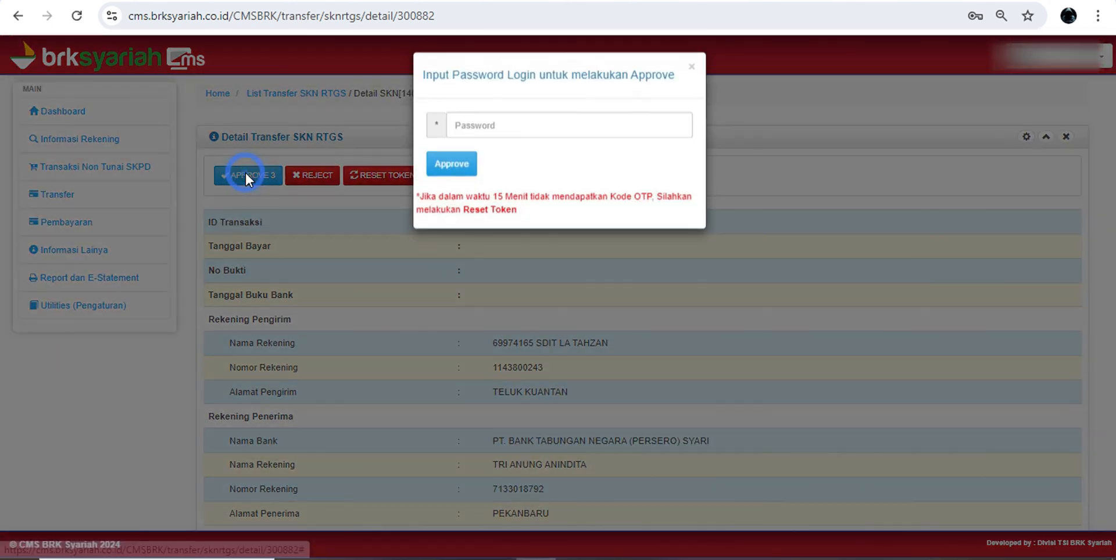
pyautogui.click(550, 128)
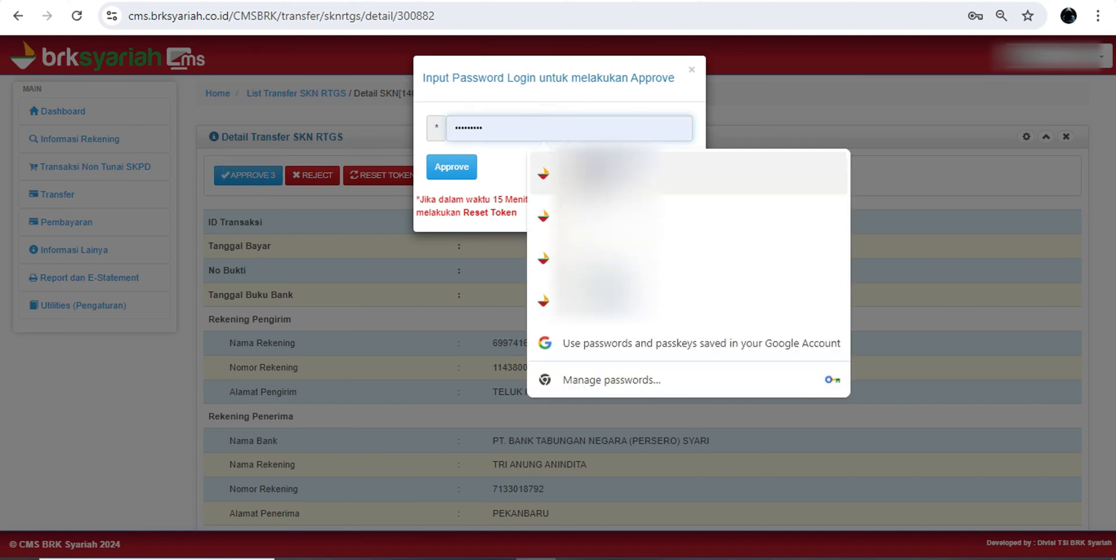
pyautogui.click(599, 173)
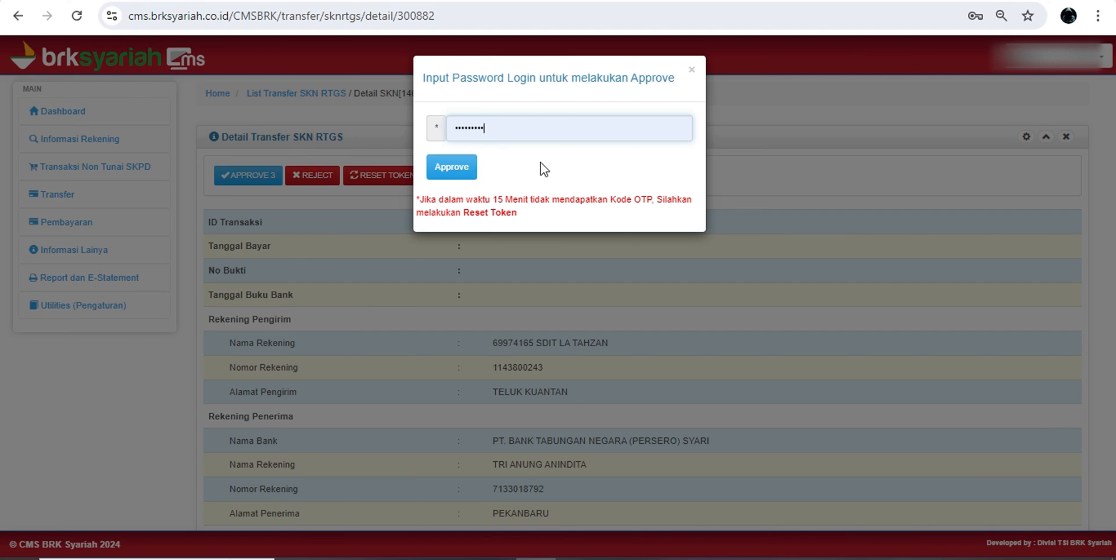
pyautogui.click(452, 168)
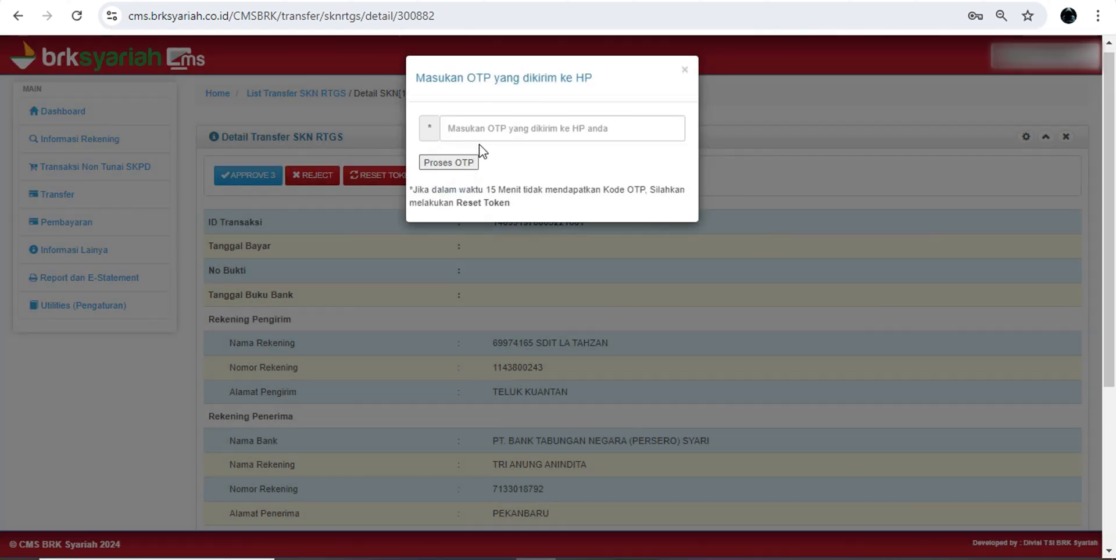
# Enter the phone OTP code, close the OTP dialog, and open the header user menu.
pyautogui.click(521, 132)
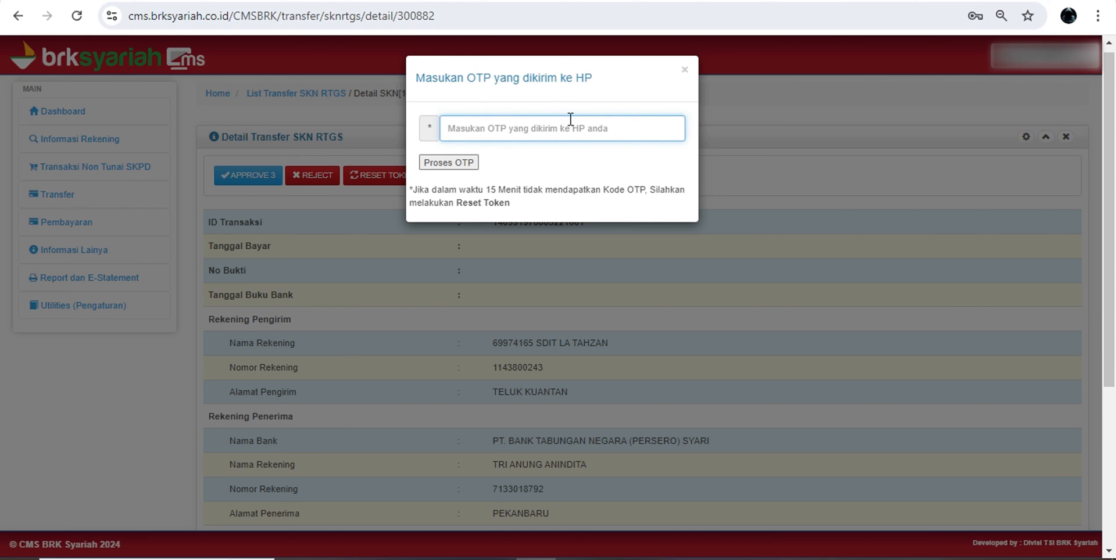
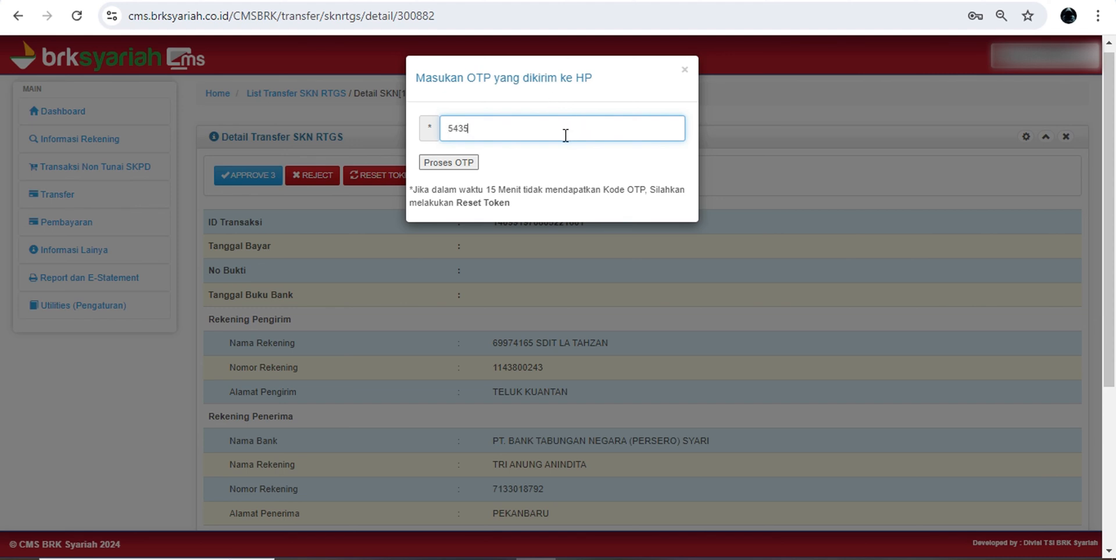
pyautogui.click(683, 71)
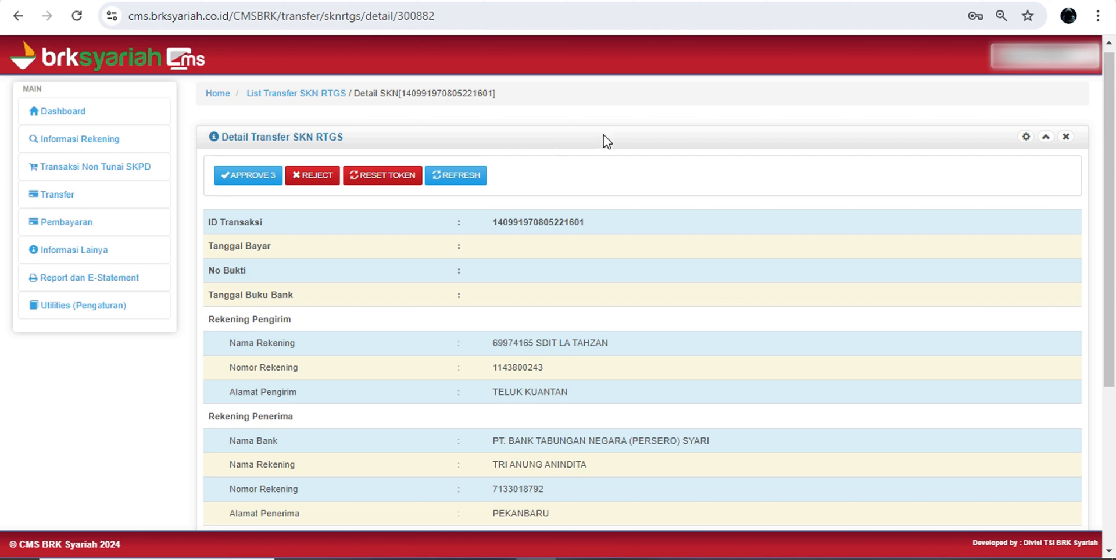
pyautogui.click(1034, 65)
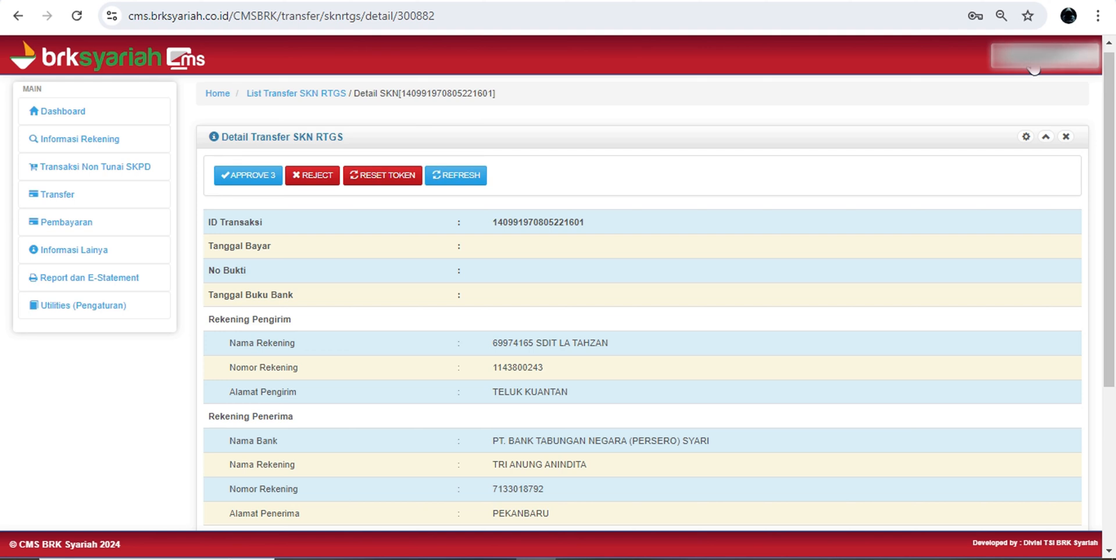